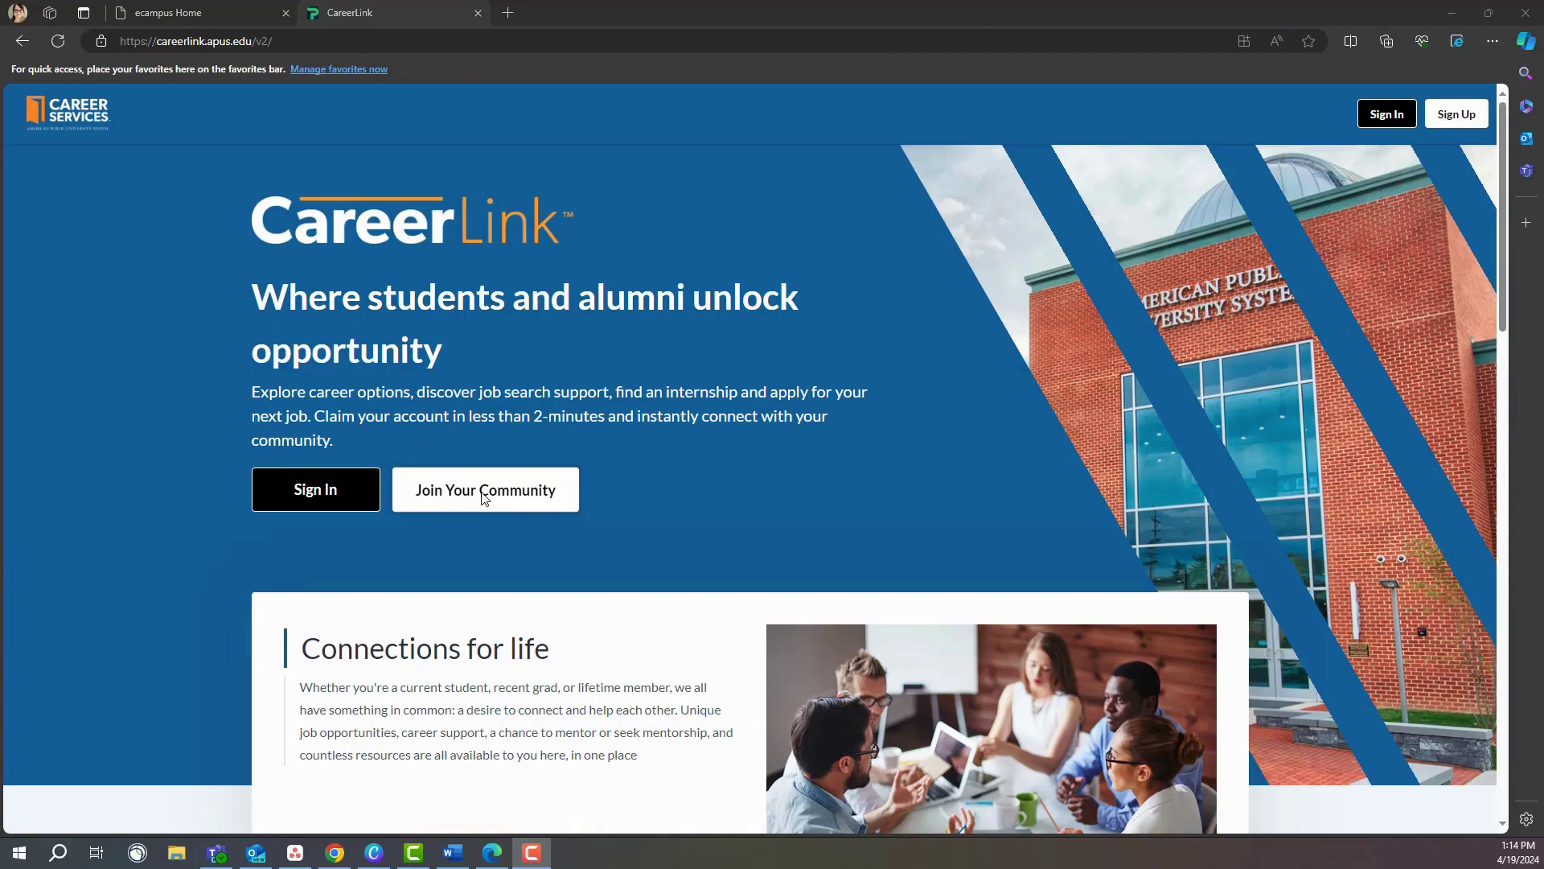
Begin a new CareerLink account as a Student and skip the profile photo for later
{"action": "left_click", "coordinate": [484, 498]}
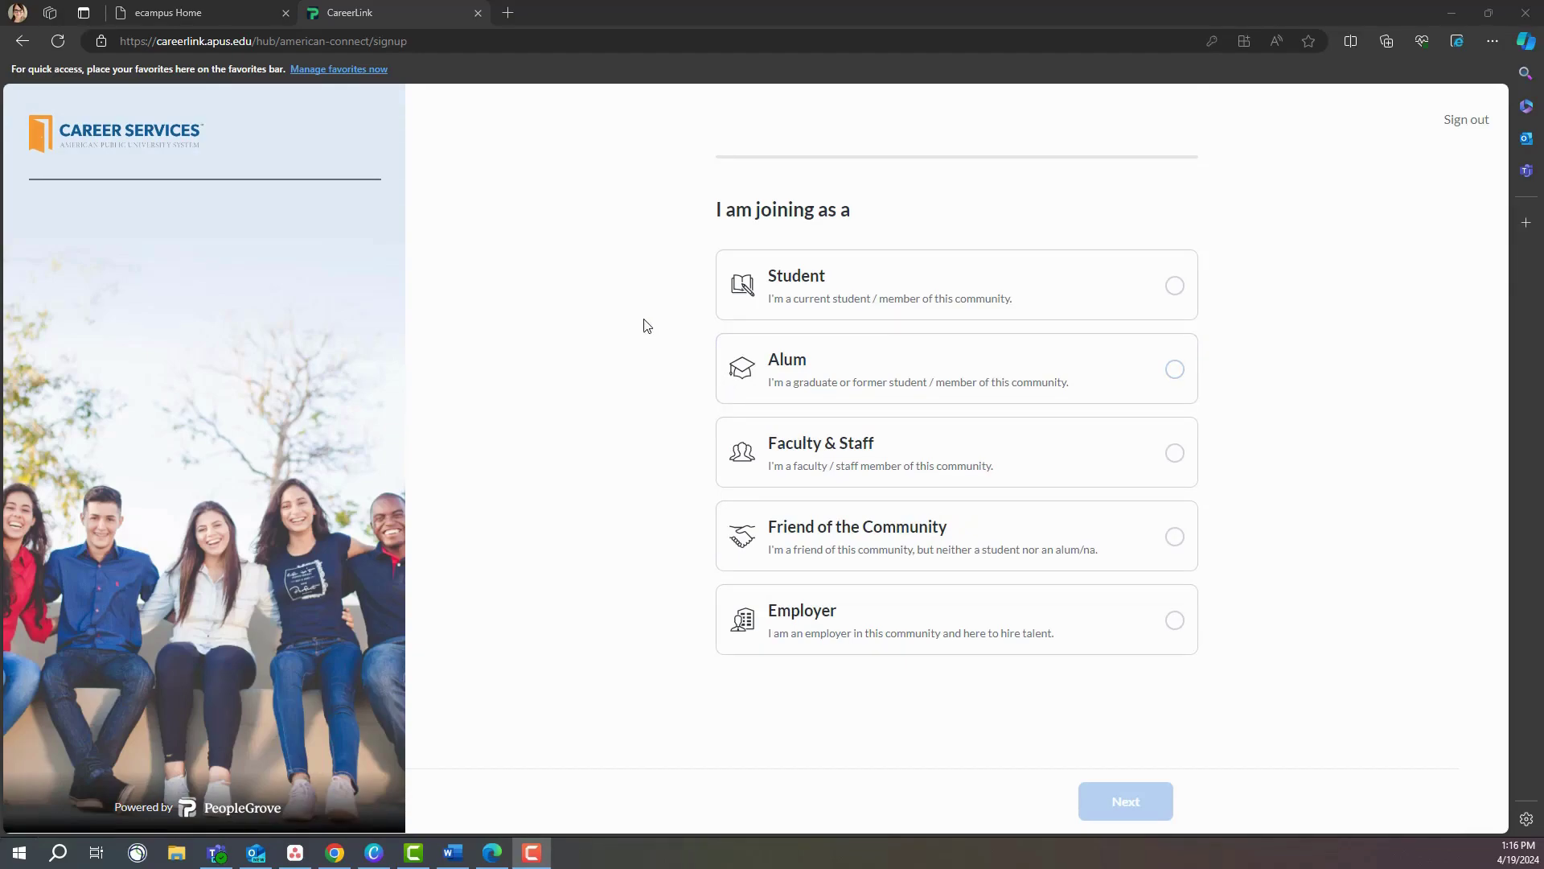
{"action": "left_click", "coordinate": [825, 276]}
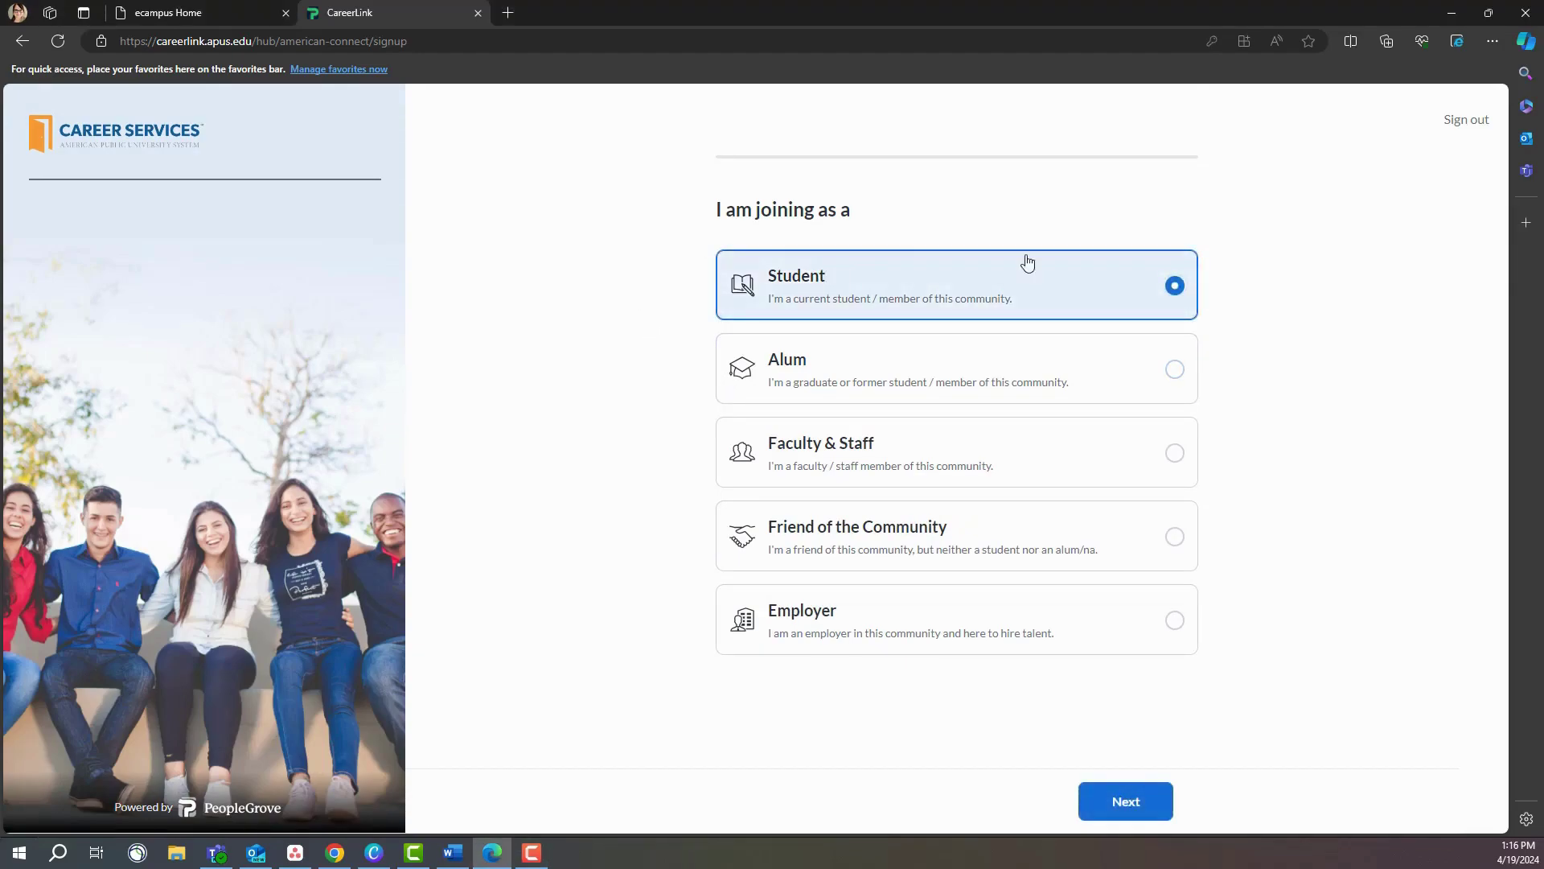
{"action": "left_click", "coordinate": [1125, 801]}
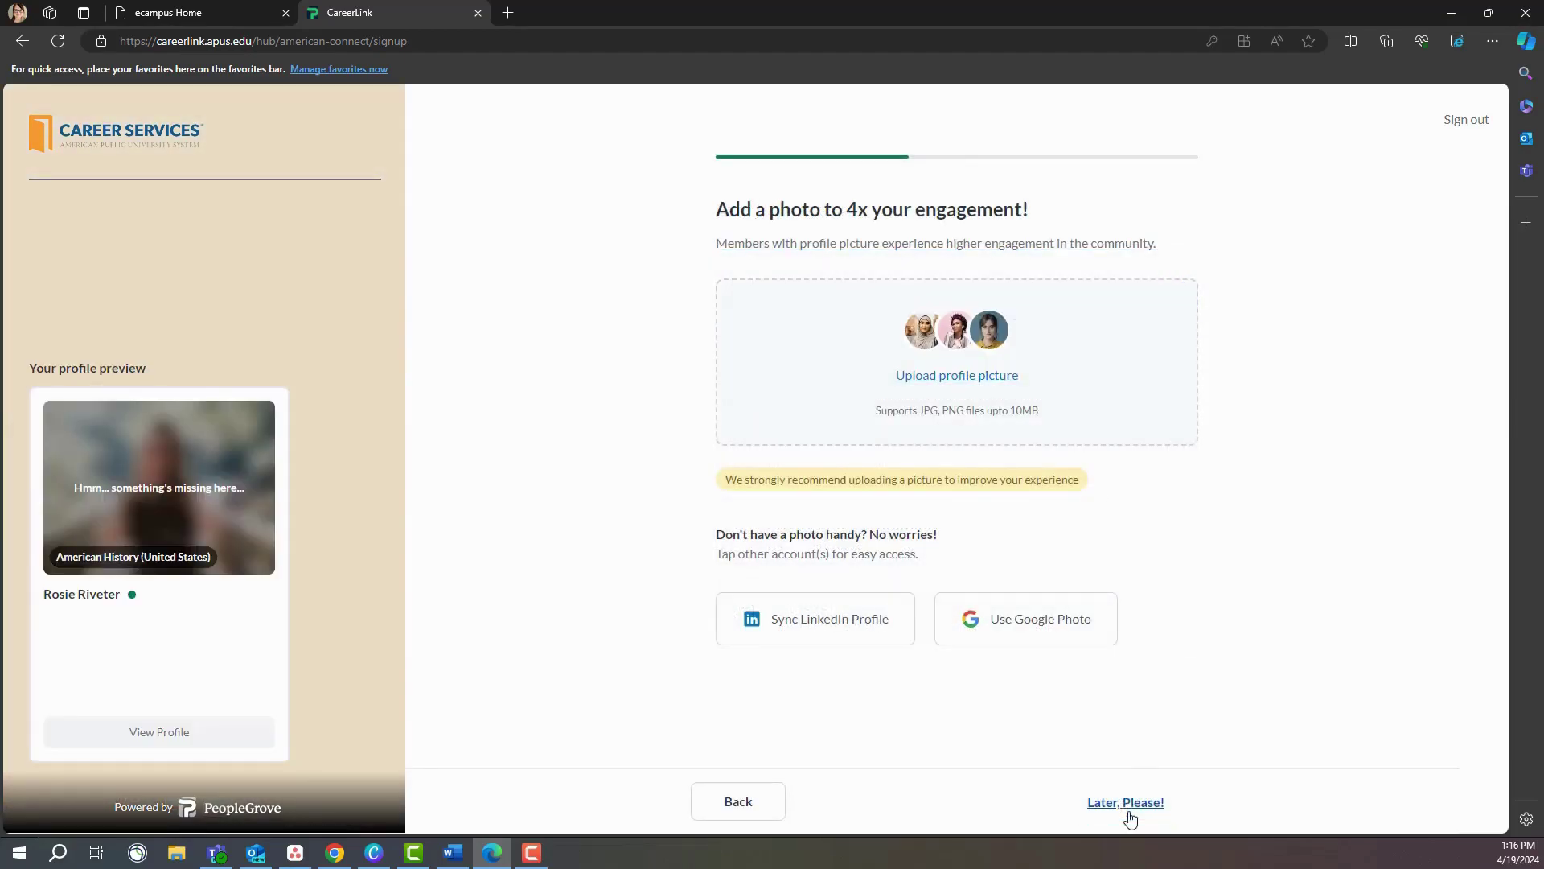
{"action": "left_click", "coordinate": [1148, 804]}
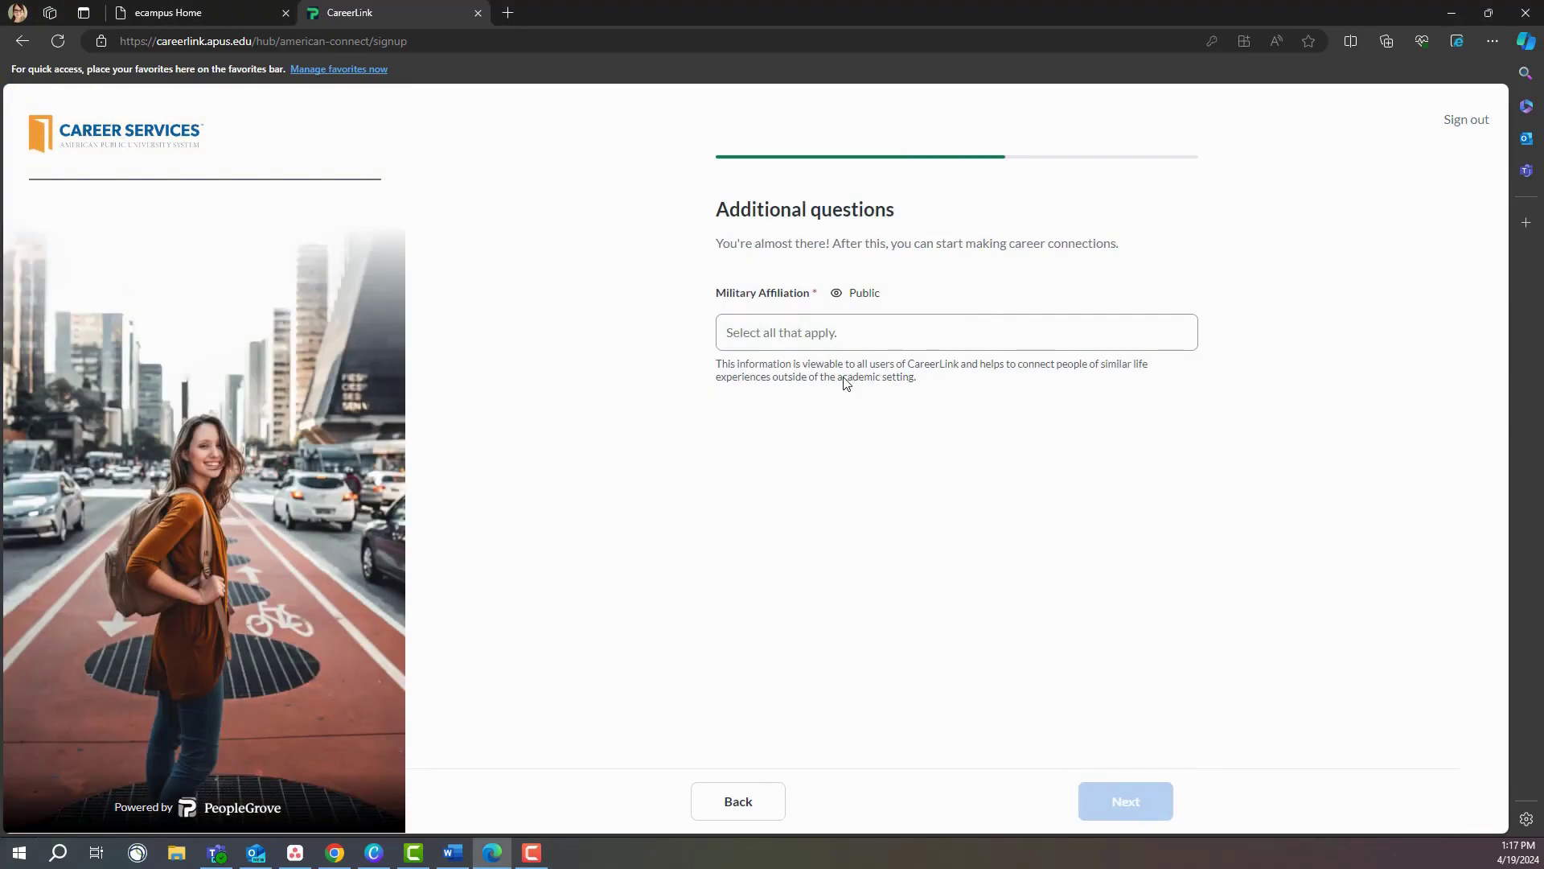
Answer the military affiliation question with Non-Military/Civilian
{"action": "left_click", "coordinate": [811, 332]}
{"action": "left_click", "coordinate": [870, 332]}
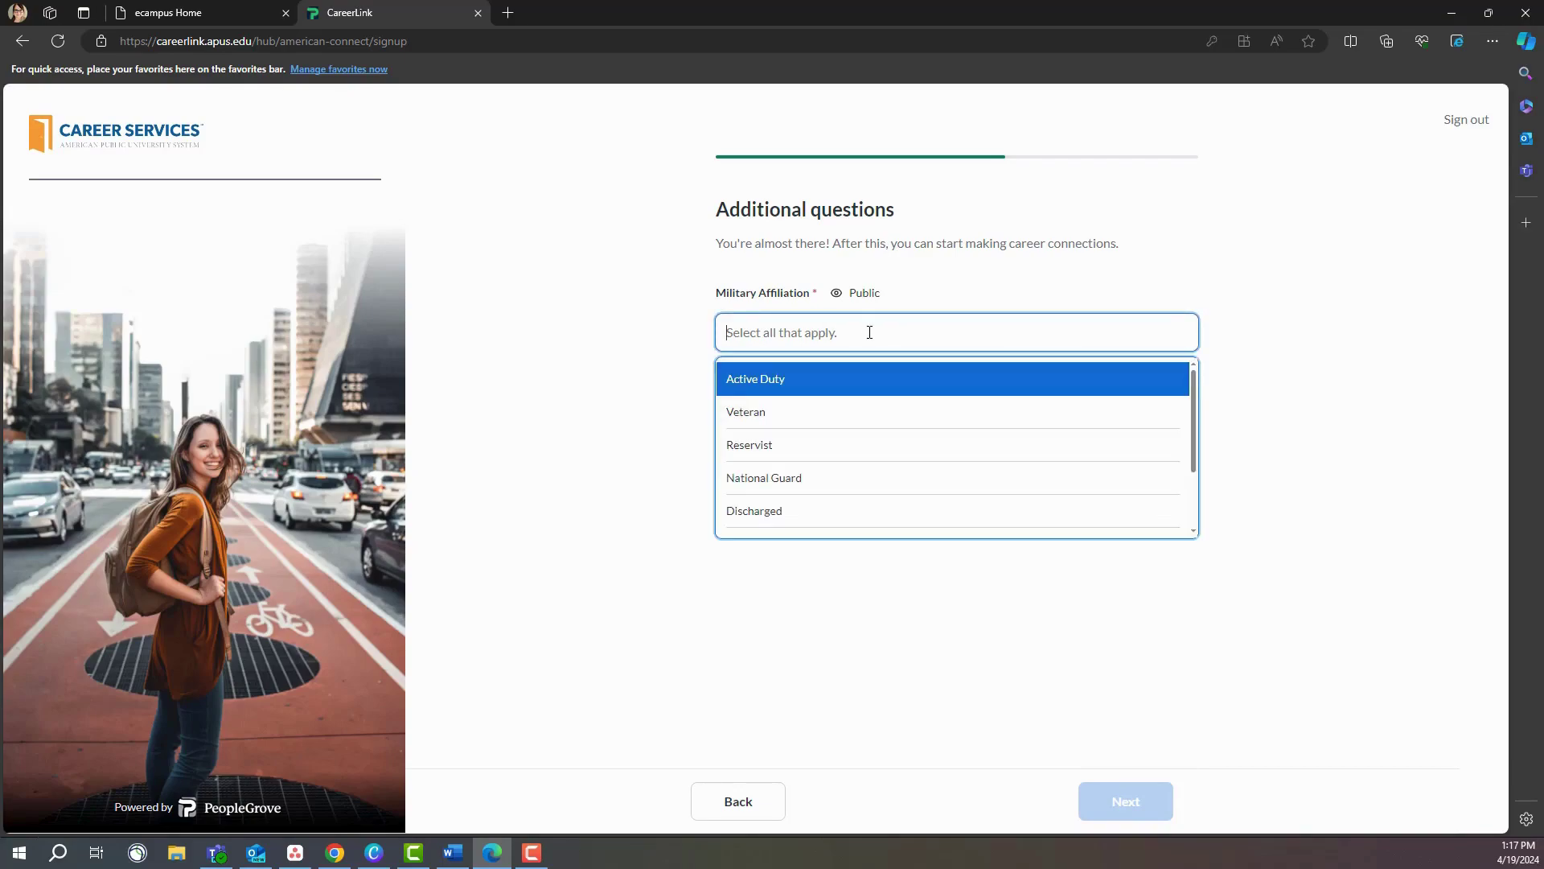
{"action": "scroll", "coordinate": [904, 391], "scroll_direction": "down", "scroll_amount": 2}
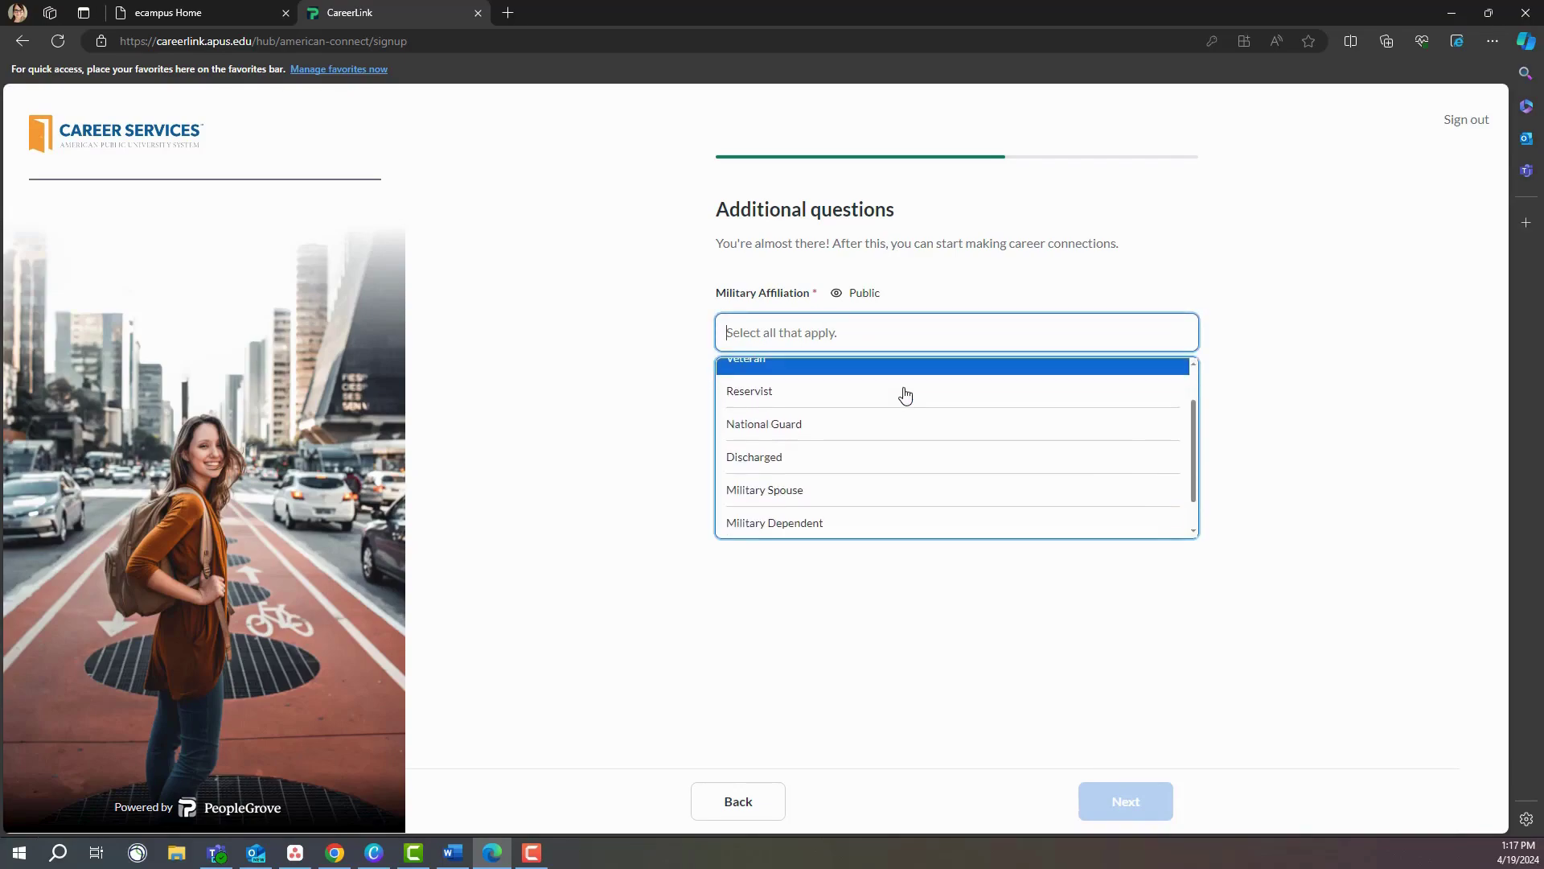
{"action": "scroll", "coordinate": [905, 395], "scroll_direction": "down", "scroll_amount": 1}
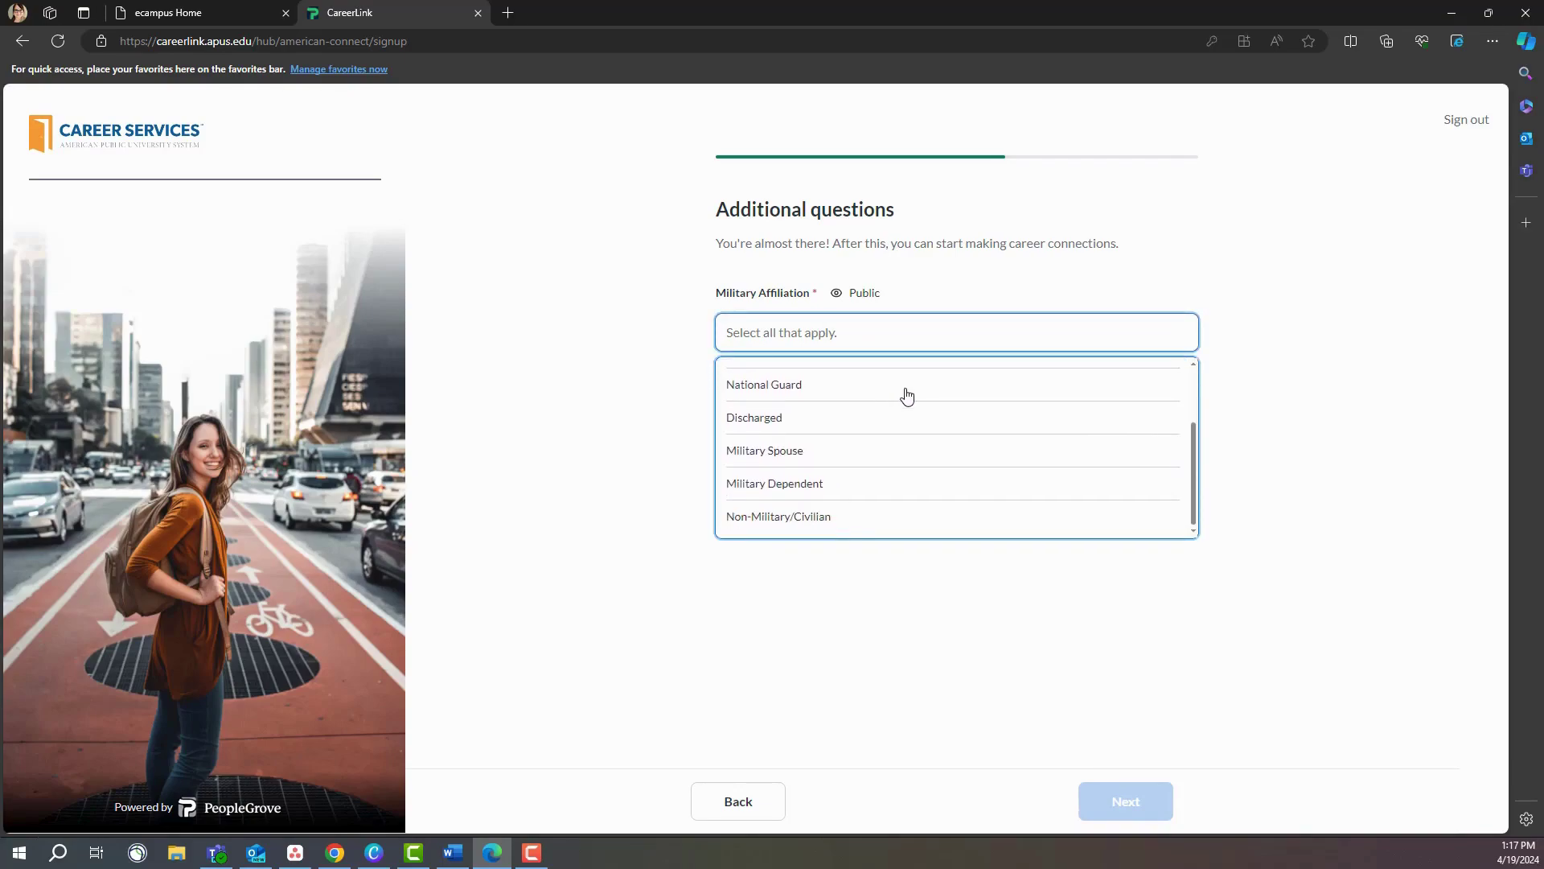
{"action": "left_click", "coordinate": [880, 527]}
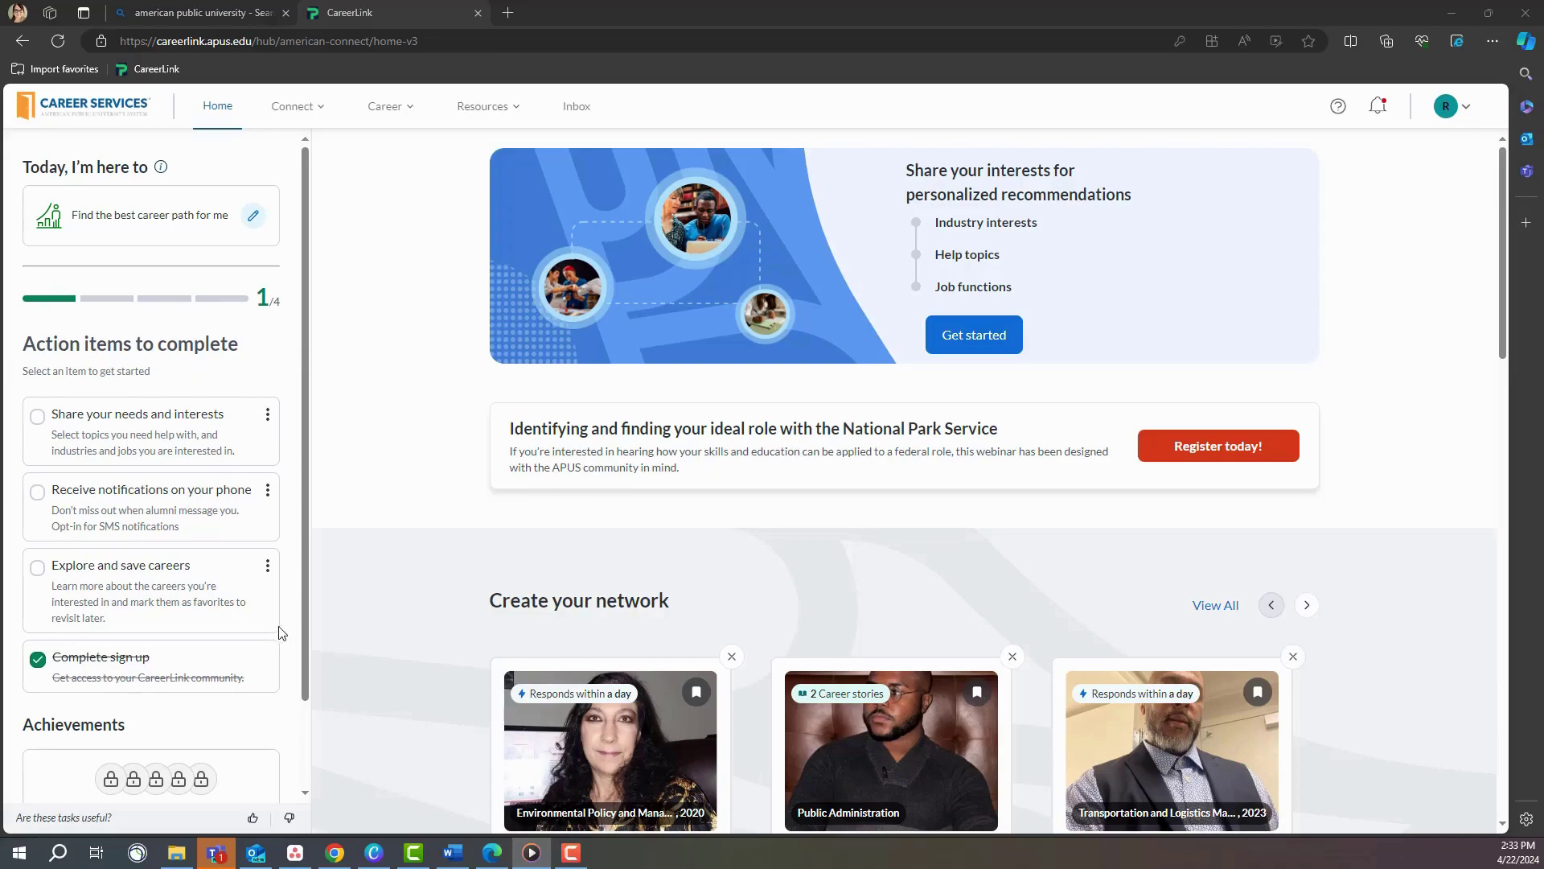
{"action": "scroll", "coordinate": [286, 692], "scroll_direction": "down", "scroll_amount": 2}
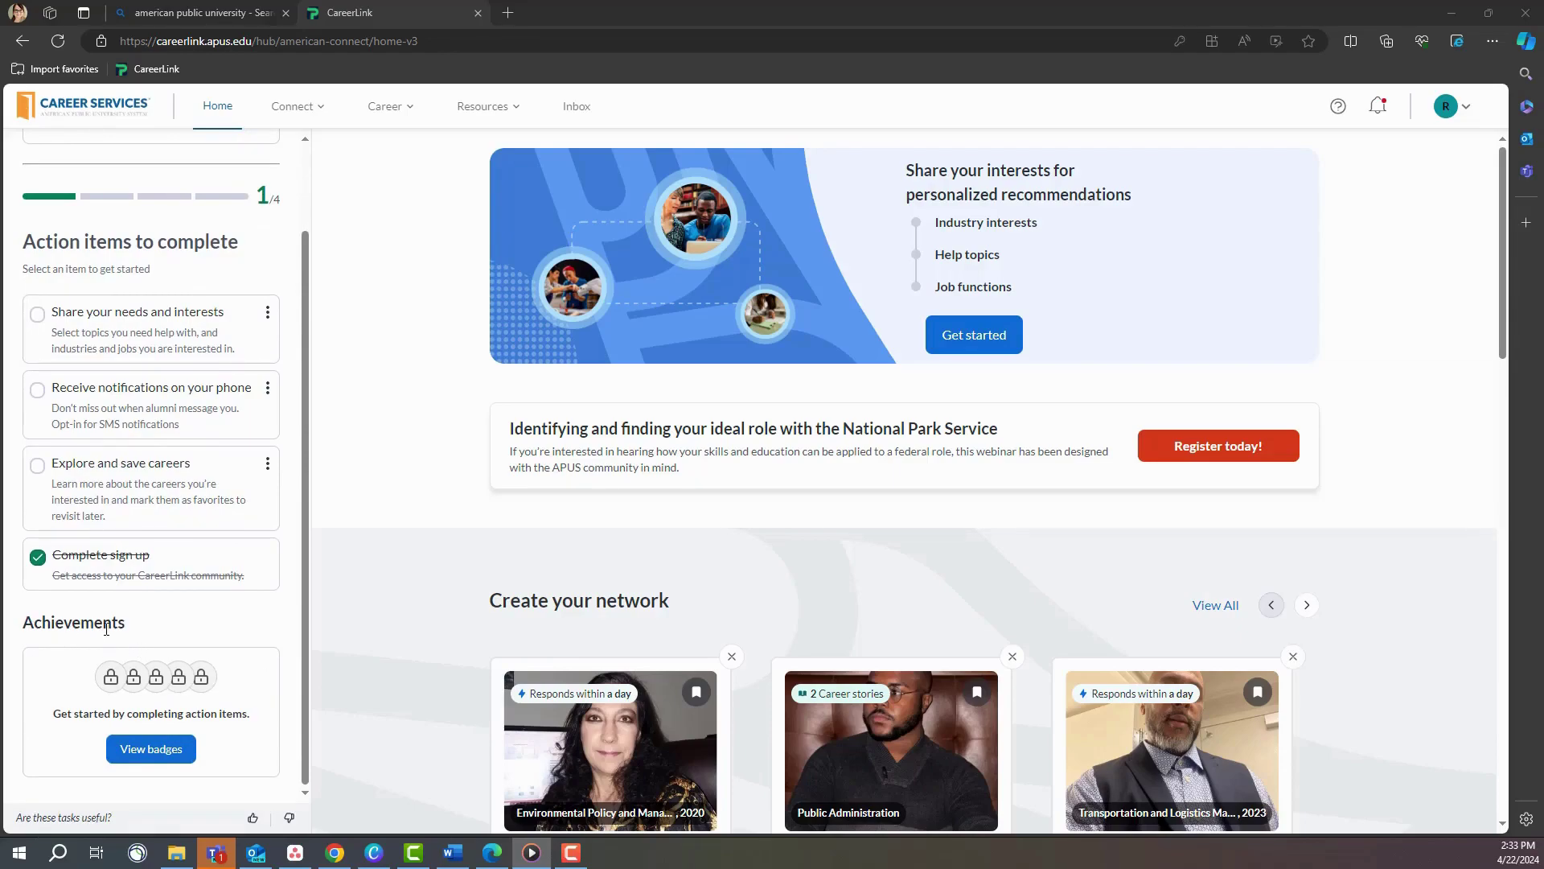
{"action": "scroll", "coordinate": [269, 648], "scroll_direction": "up", "scroll_amount": 2}
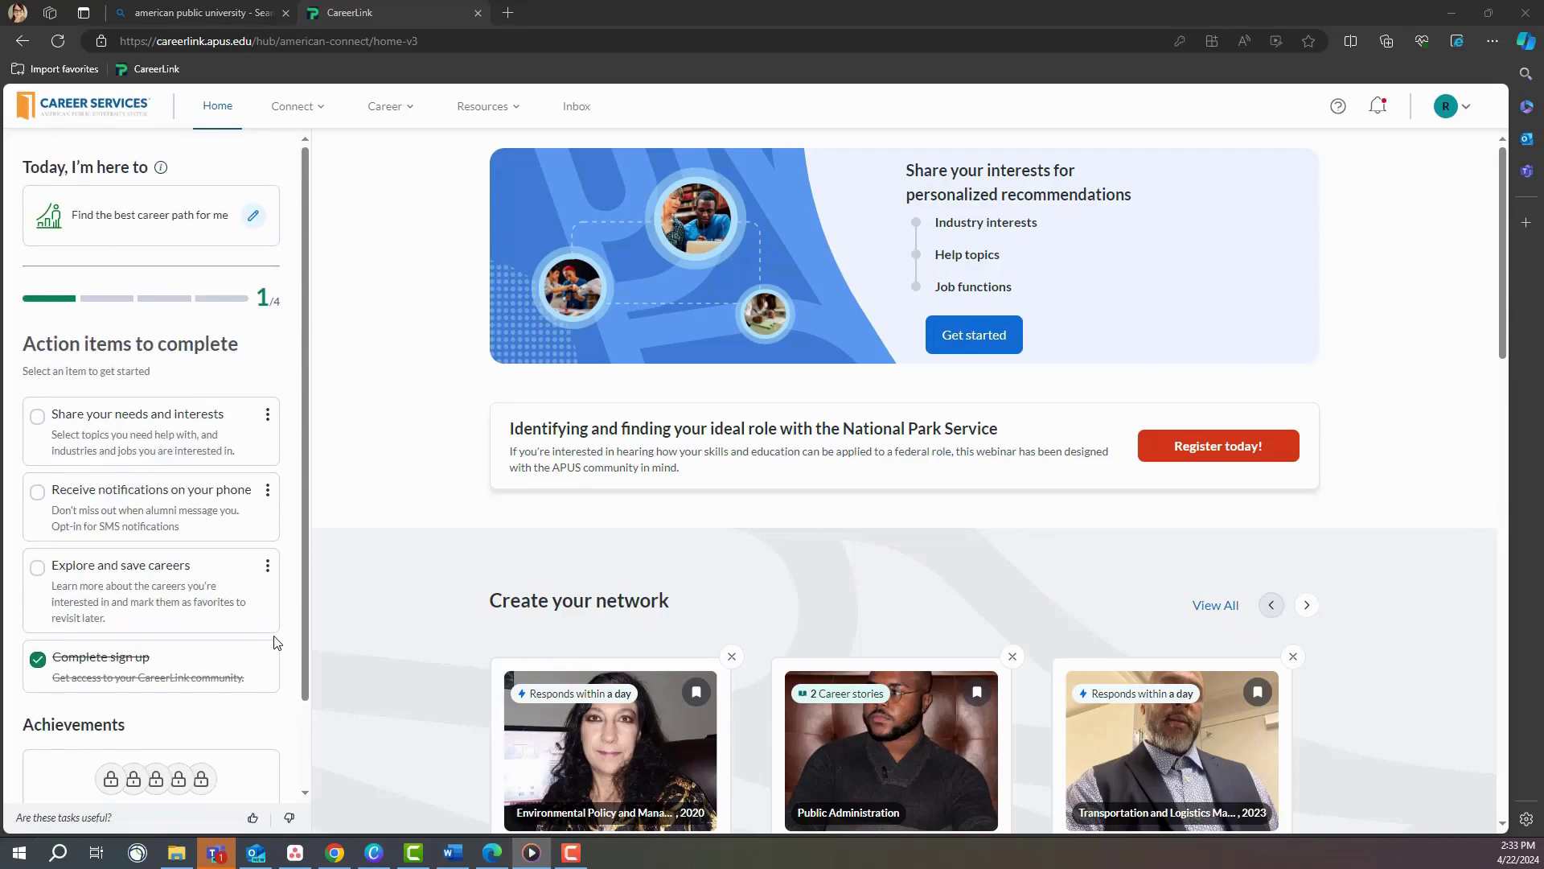
{"action": "mouse_move", "coordinate": [296, 106]}
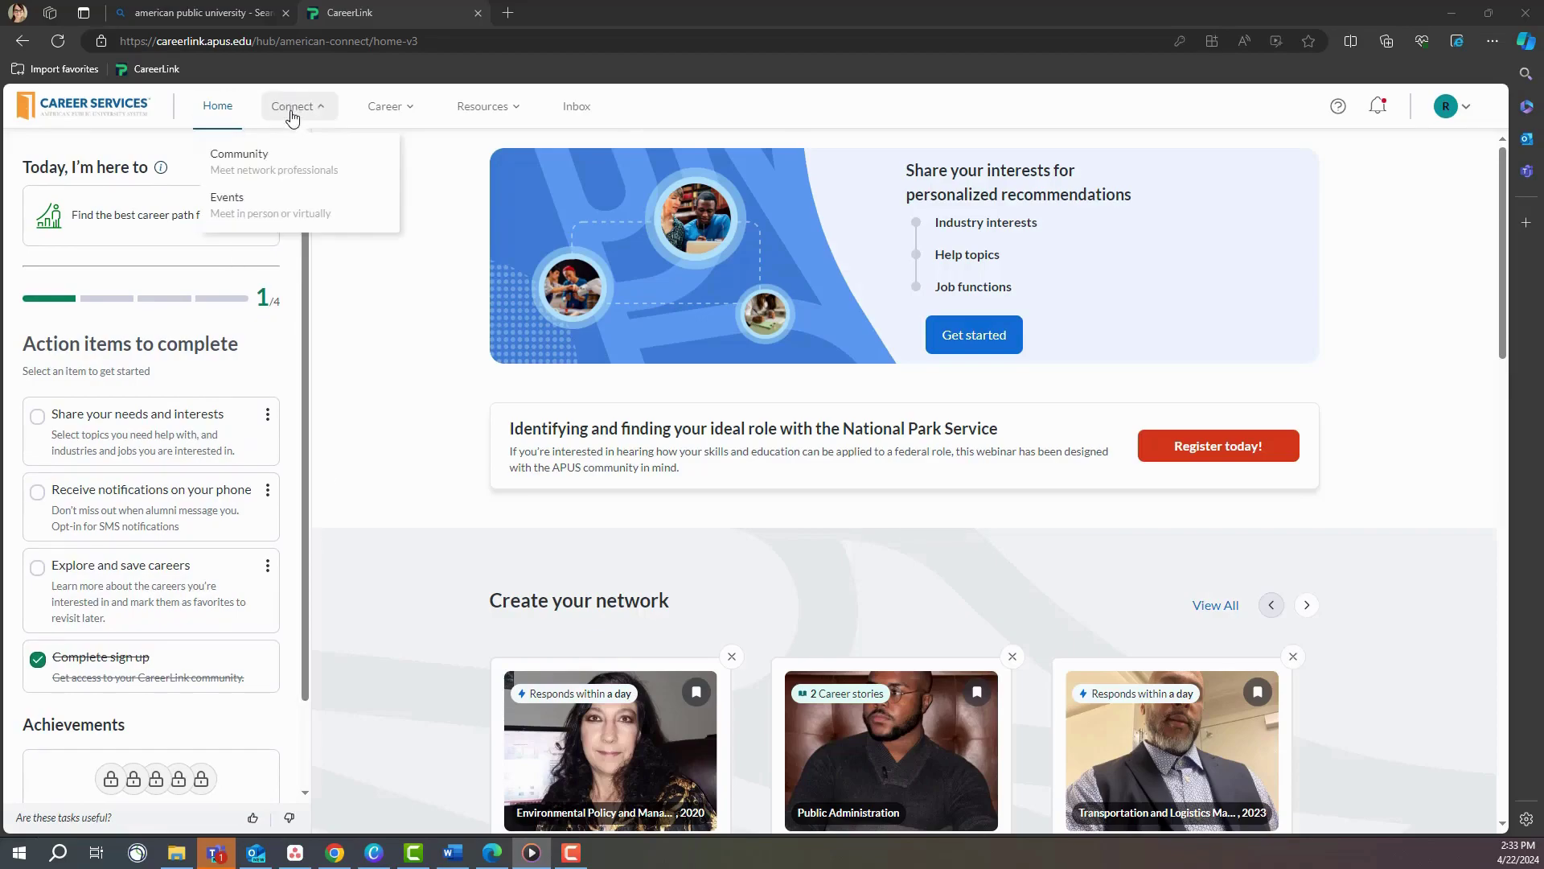
Browse the Community, Events, Career Paths and Jobs pages, then show the Resources topics
{"action": "left_click", "coordinate": [292, 168]}
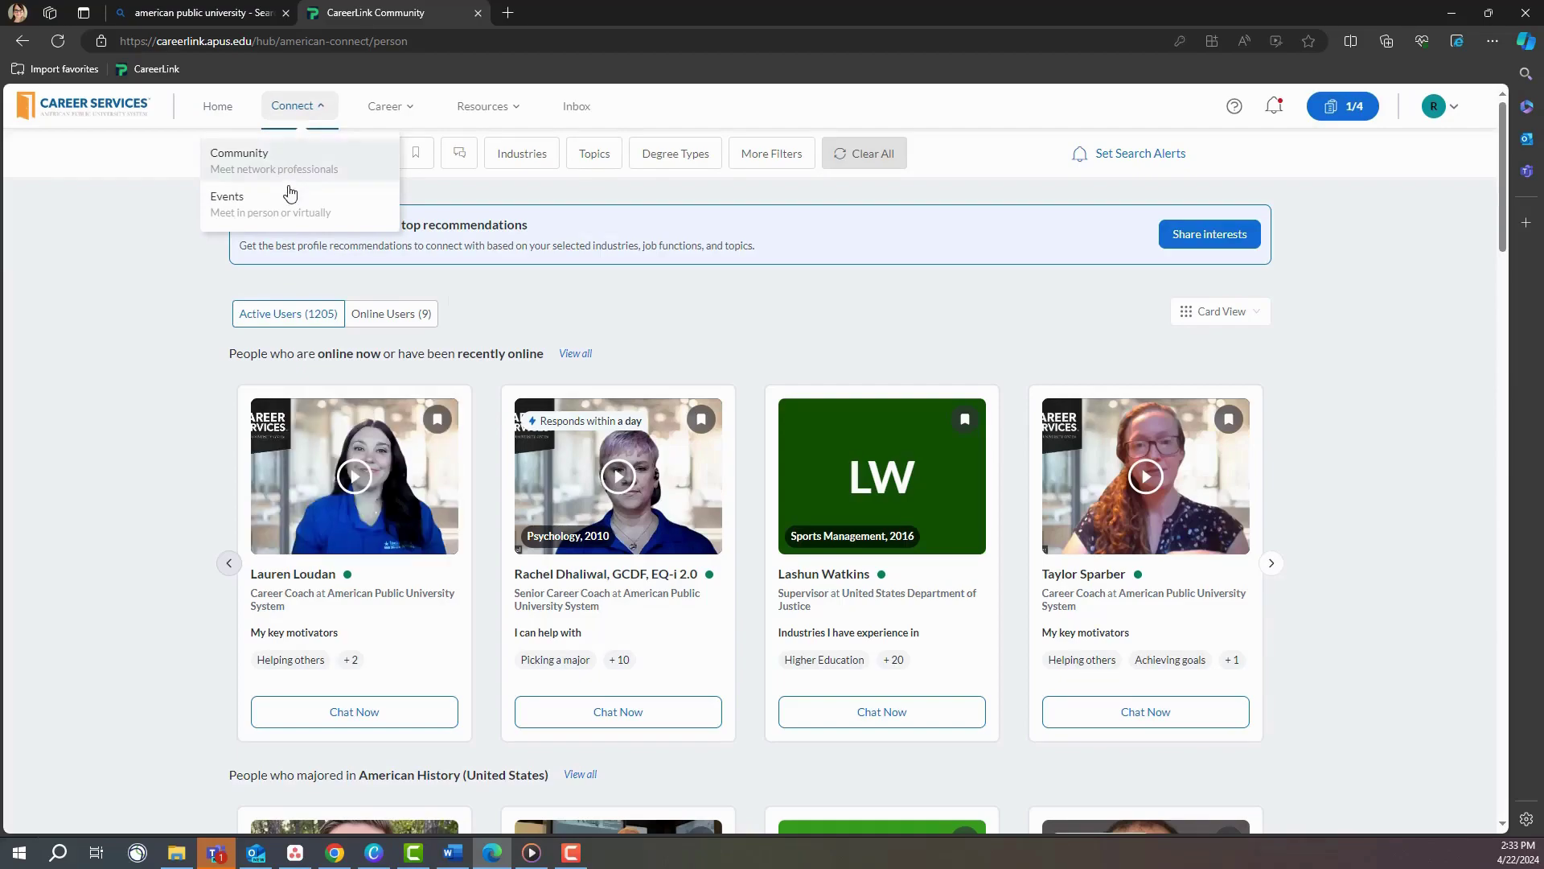
{"action": "left_click", "coordinate": [291, 205]}
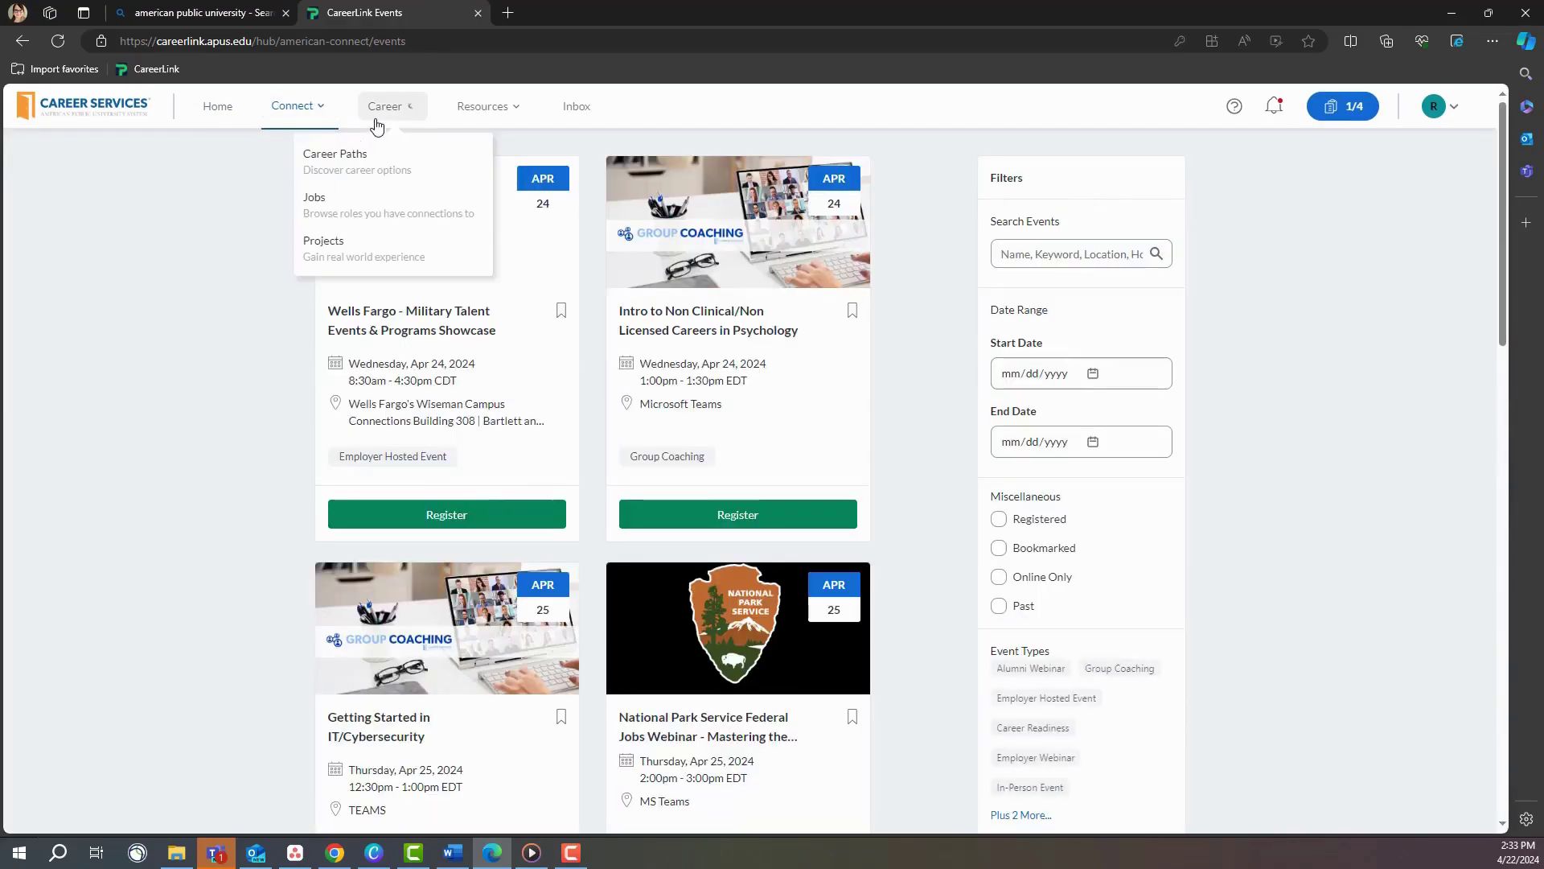
{"action": "mouse_move", "coordinate": [384, 106]}
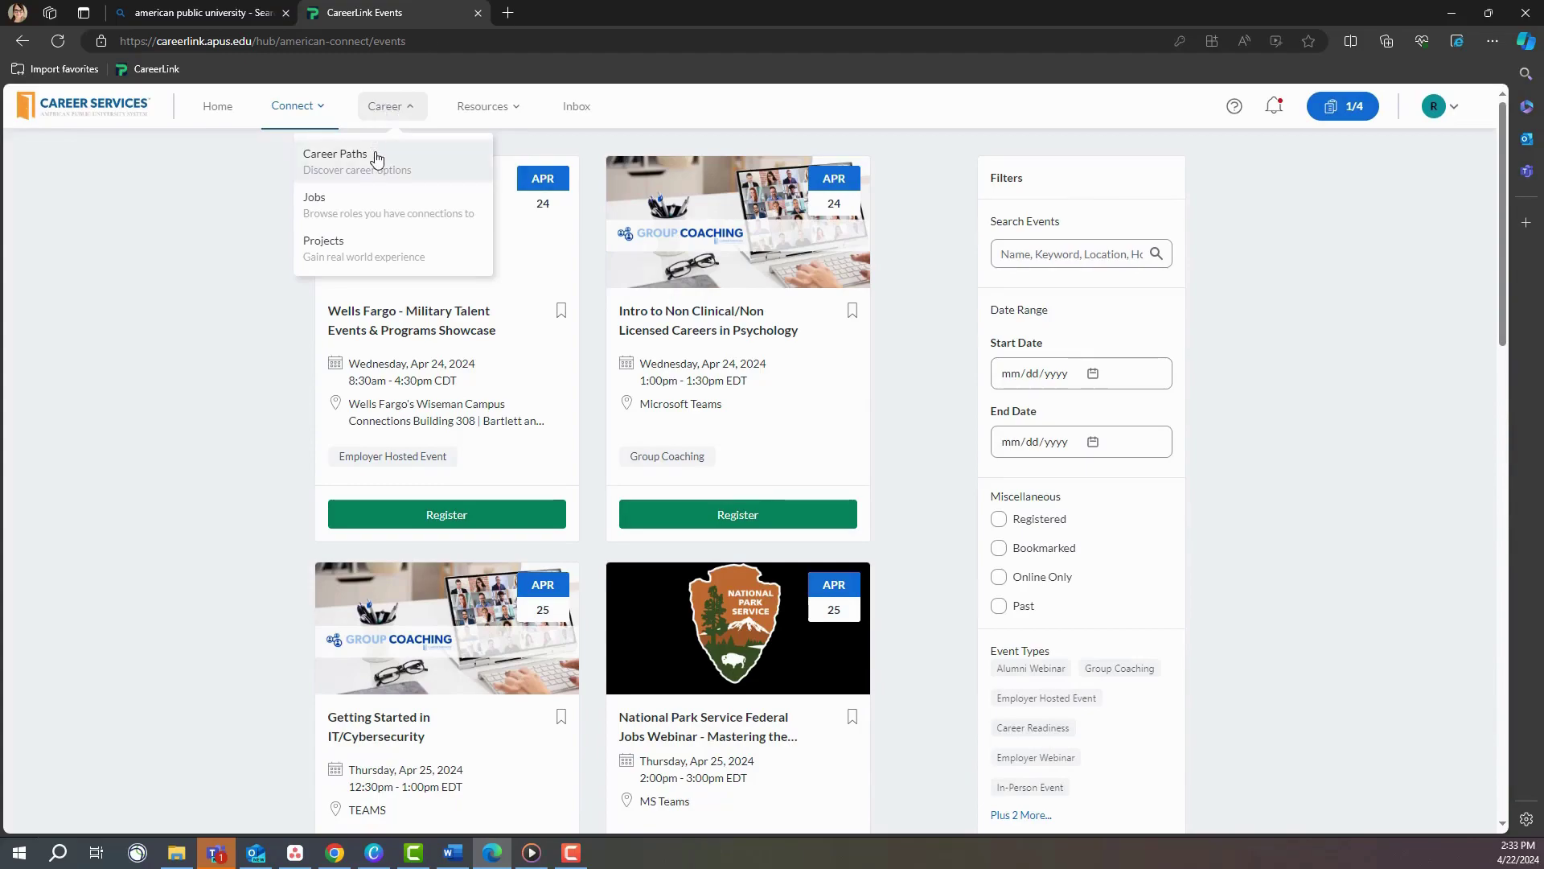
{"action": "left_click", "coordinate": [375, 155]}
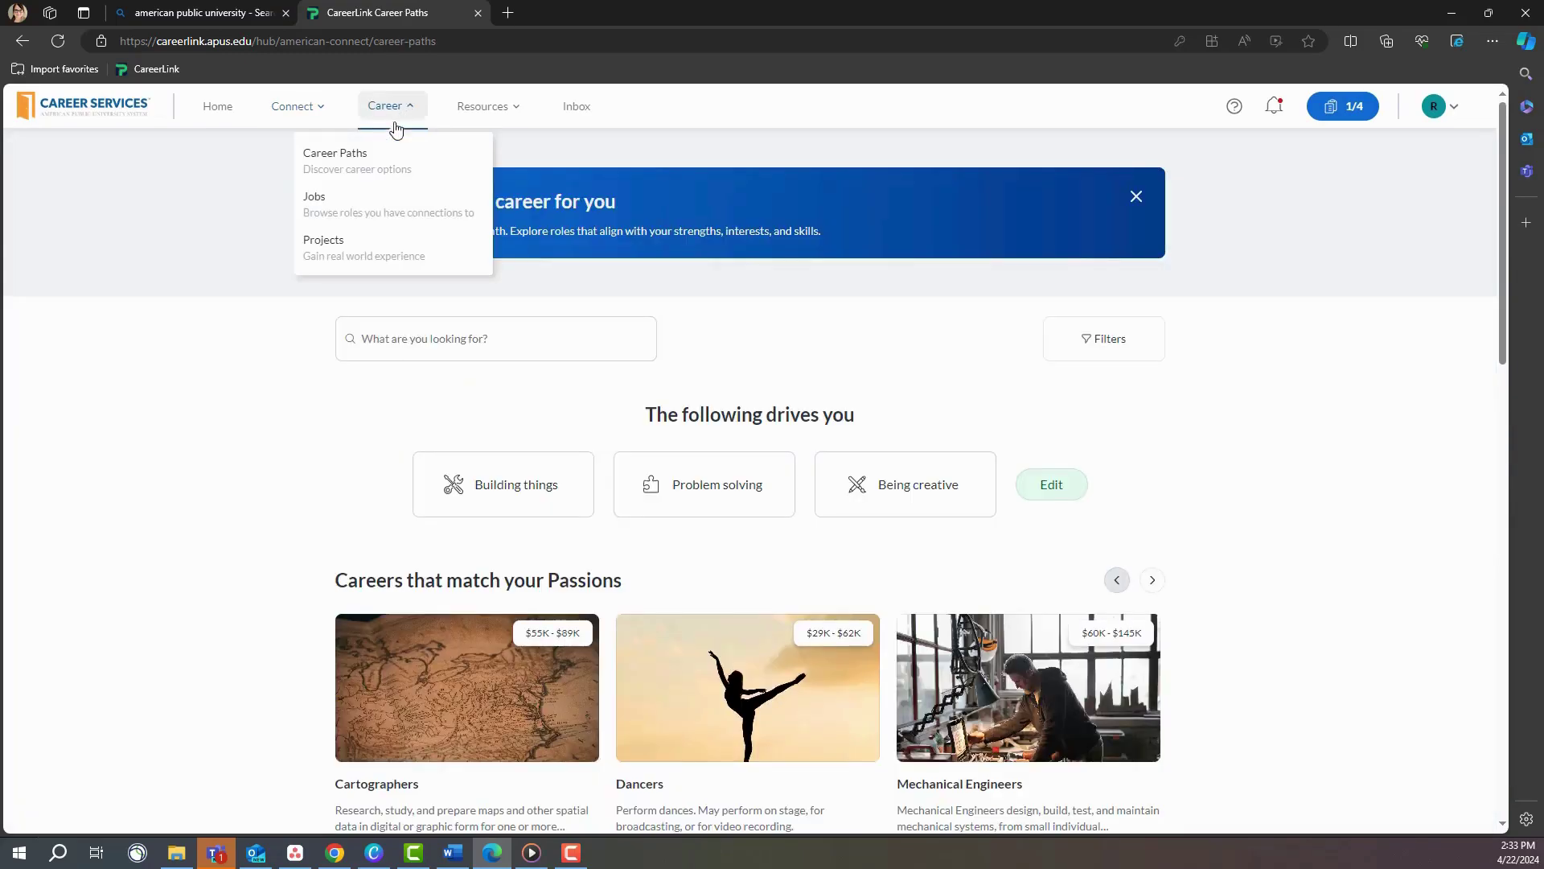
{"action": "left_click", "coordinate": [384, 201]}
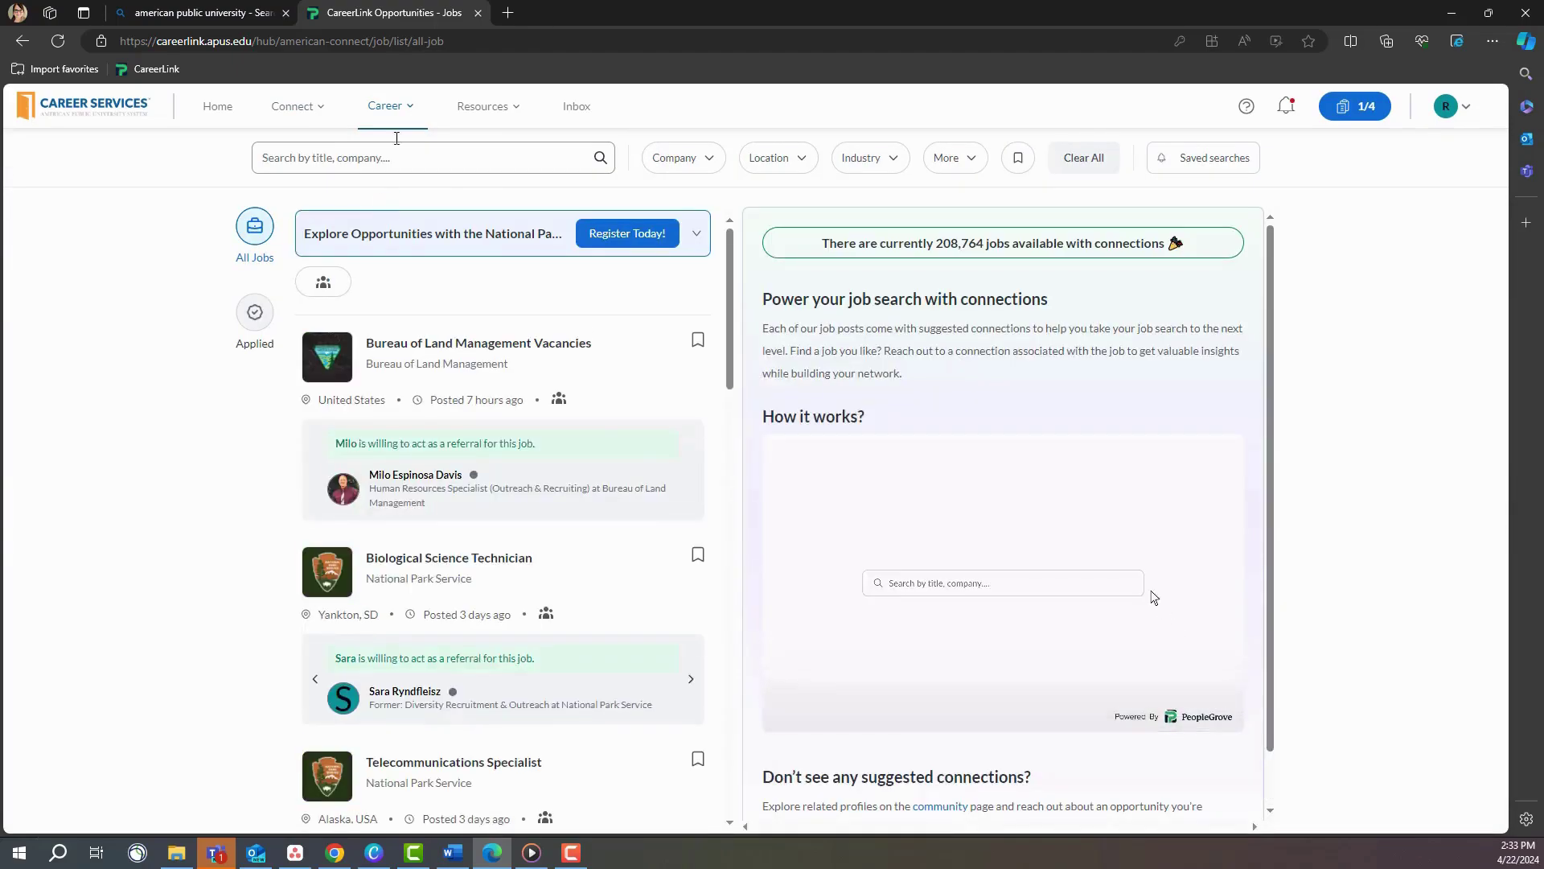
{"action": "left_click", "coordinate": [482, 106]}
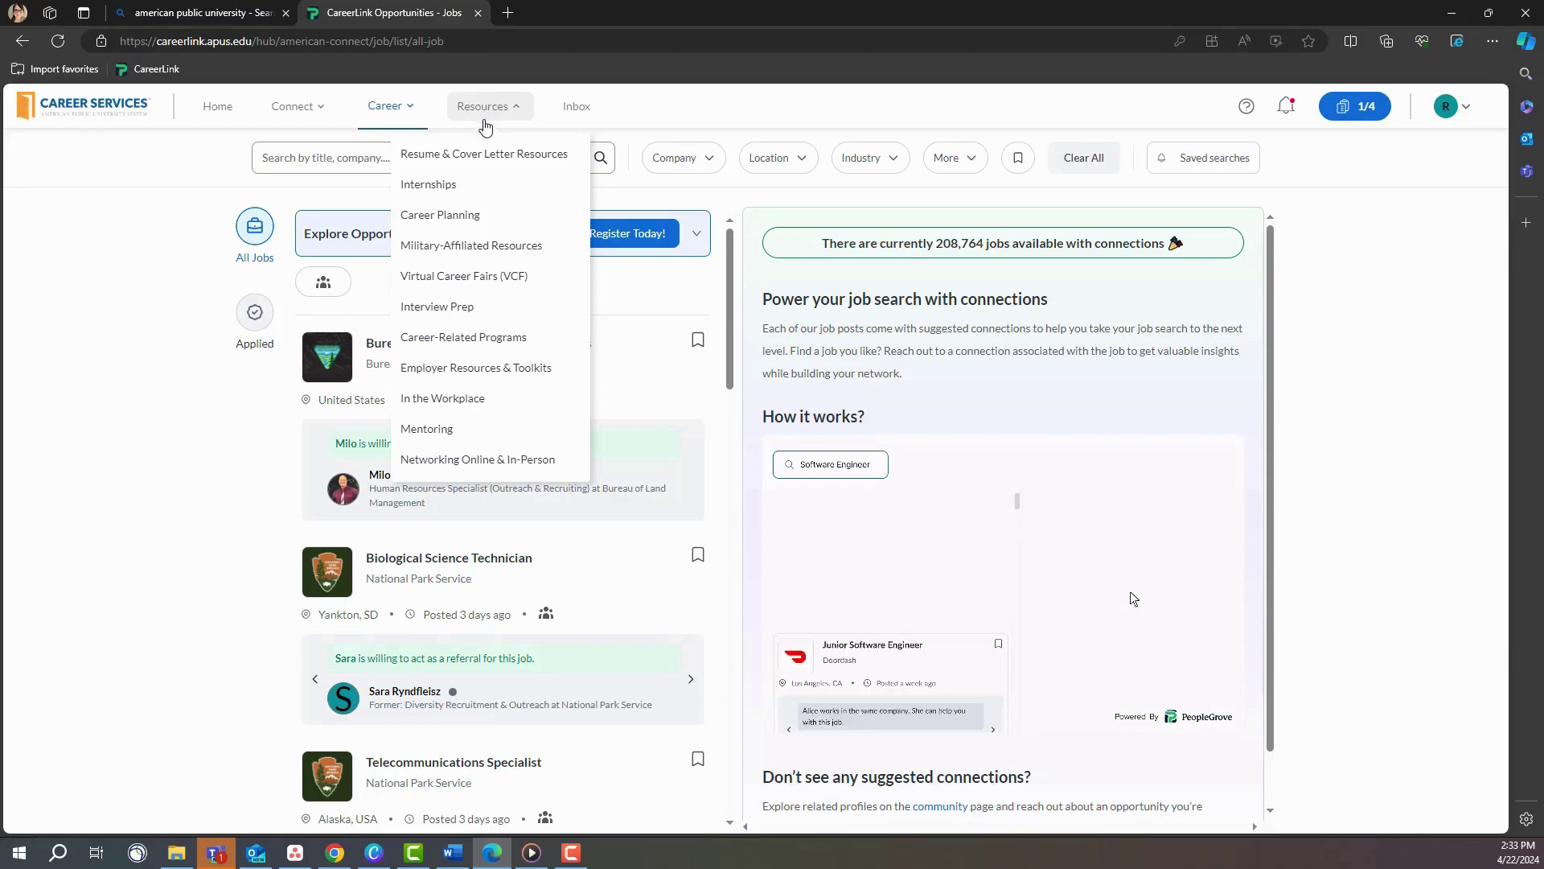
View the Resume & Cover Letter and Virtual Career Fairs (VCF) resources
{"action": "left_click", "coordinate": [481, 157]}
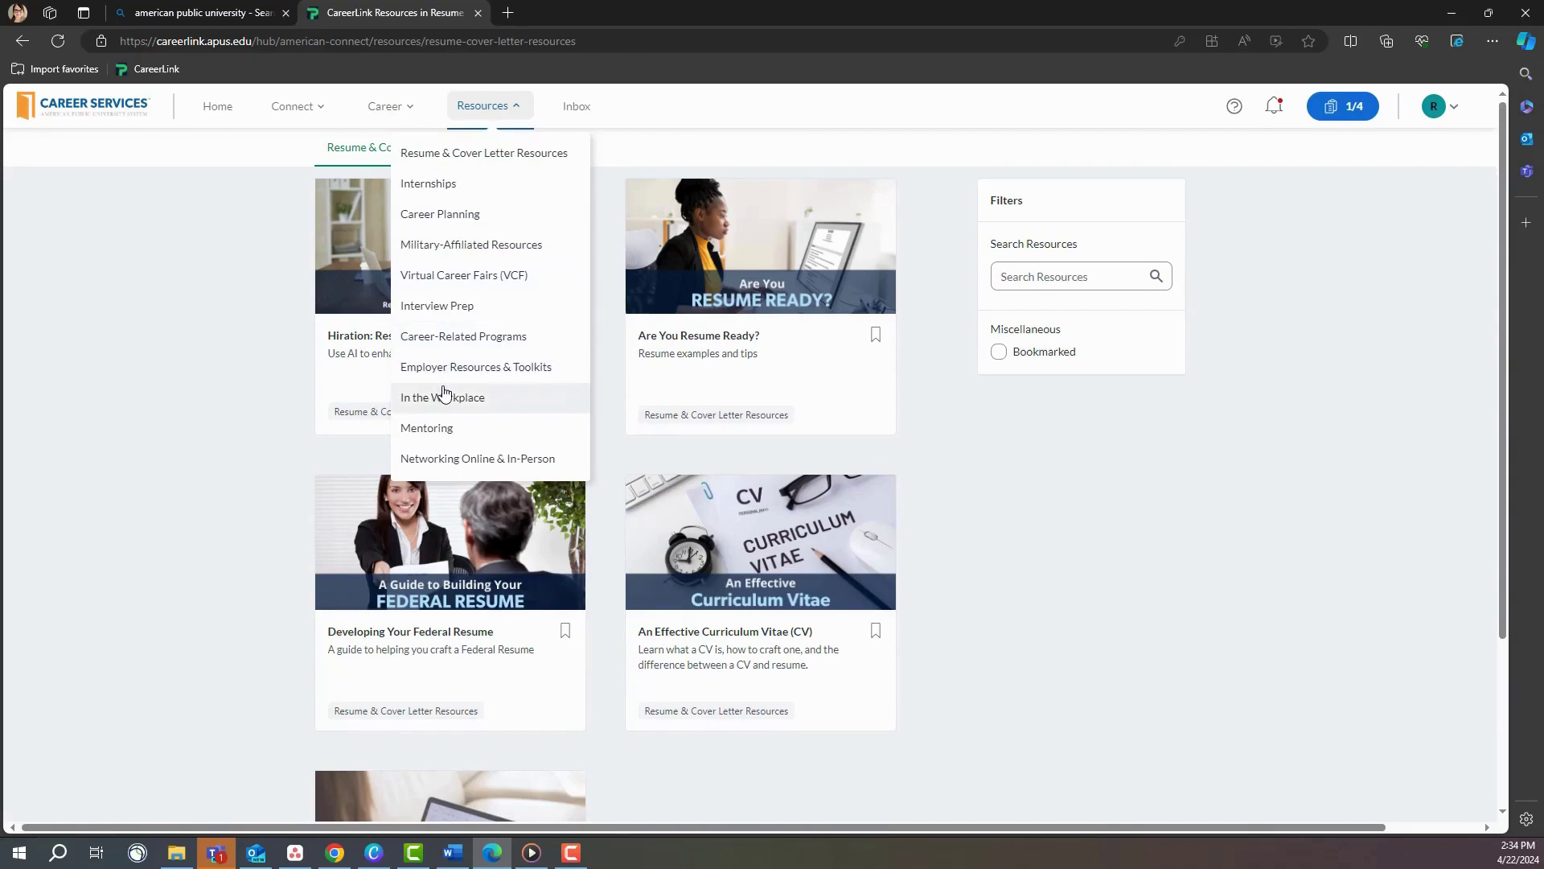
{"action": "left_click", "coordinate": [447, 275]}
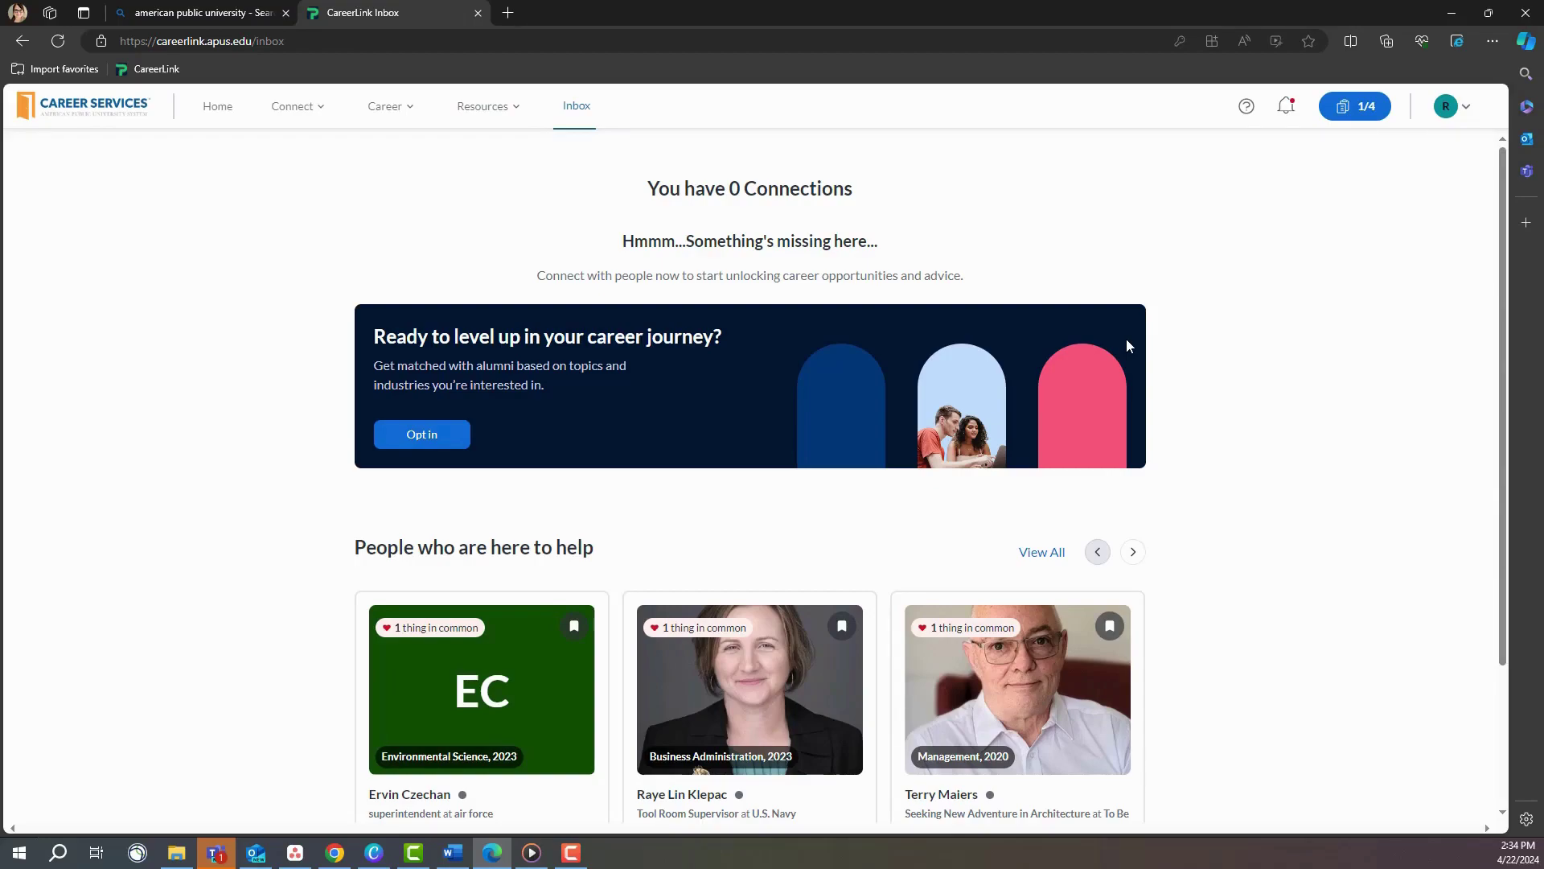
Look over the help (?) links and the avatar account options
{"action": "left_click", "coordinate": [1248, 107]}
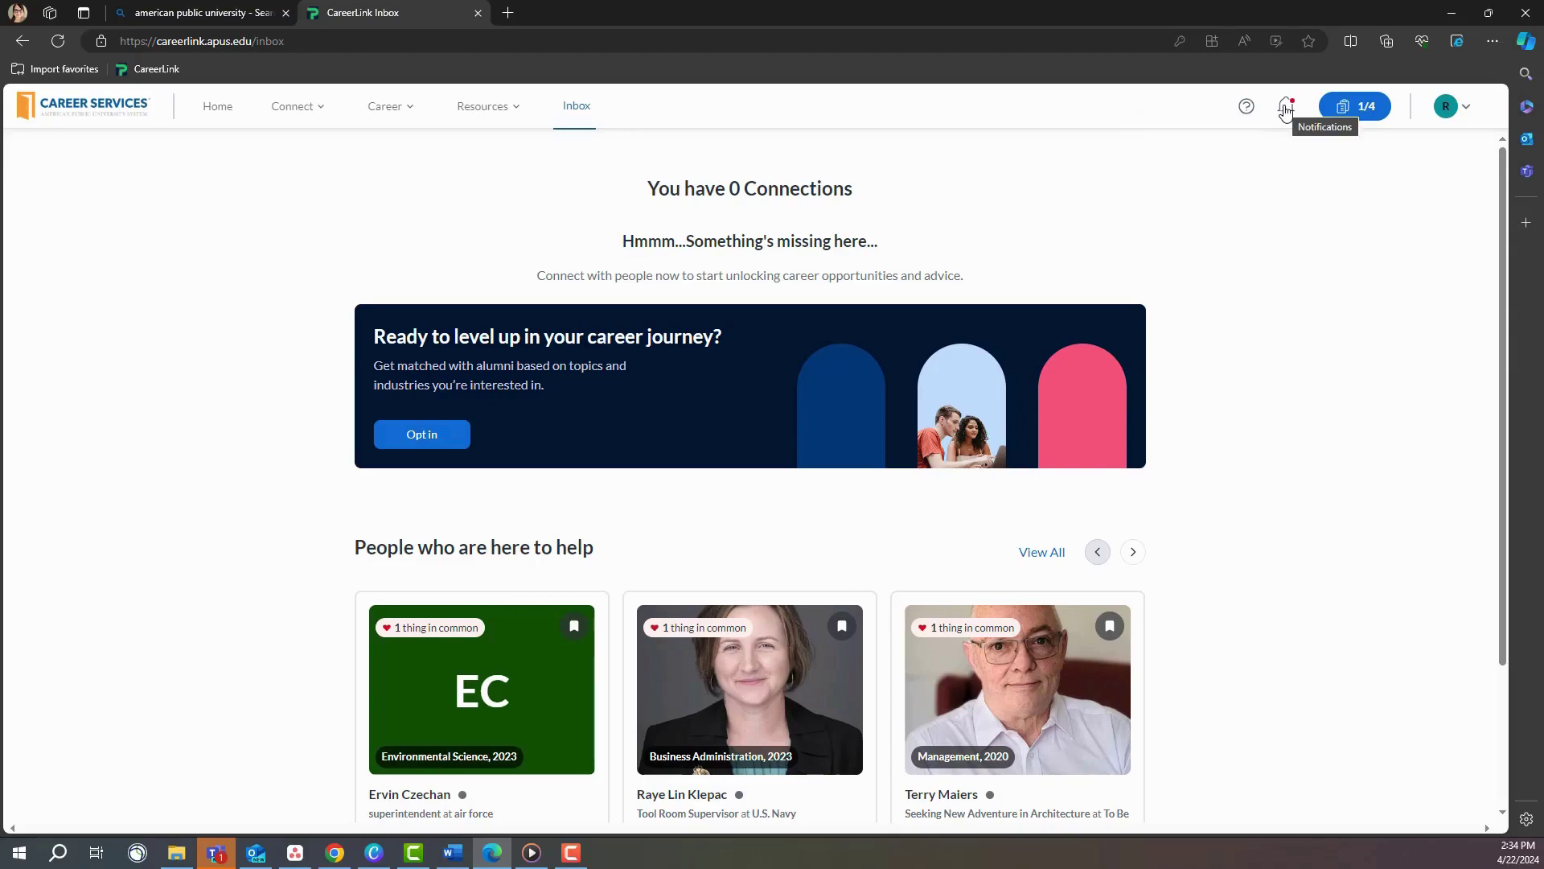
{"action": "left_click", "coordinate": [1467, 113]}
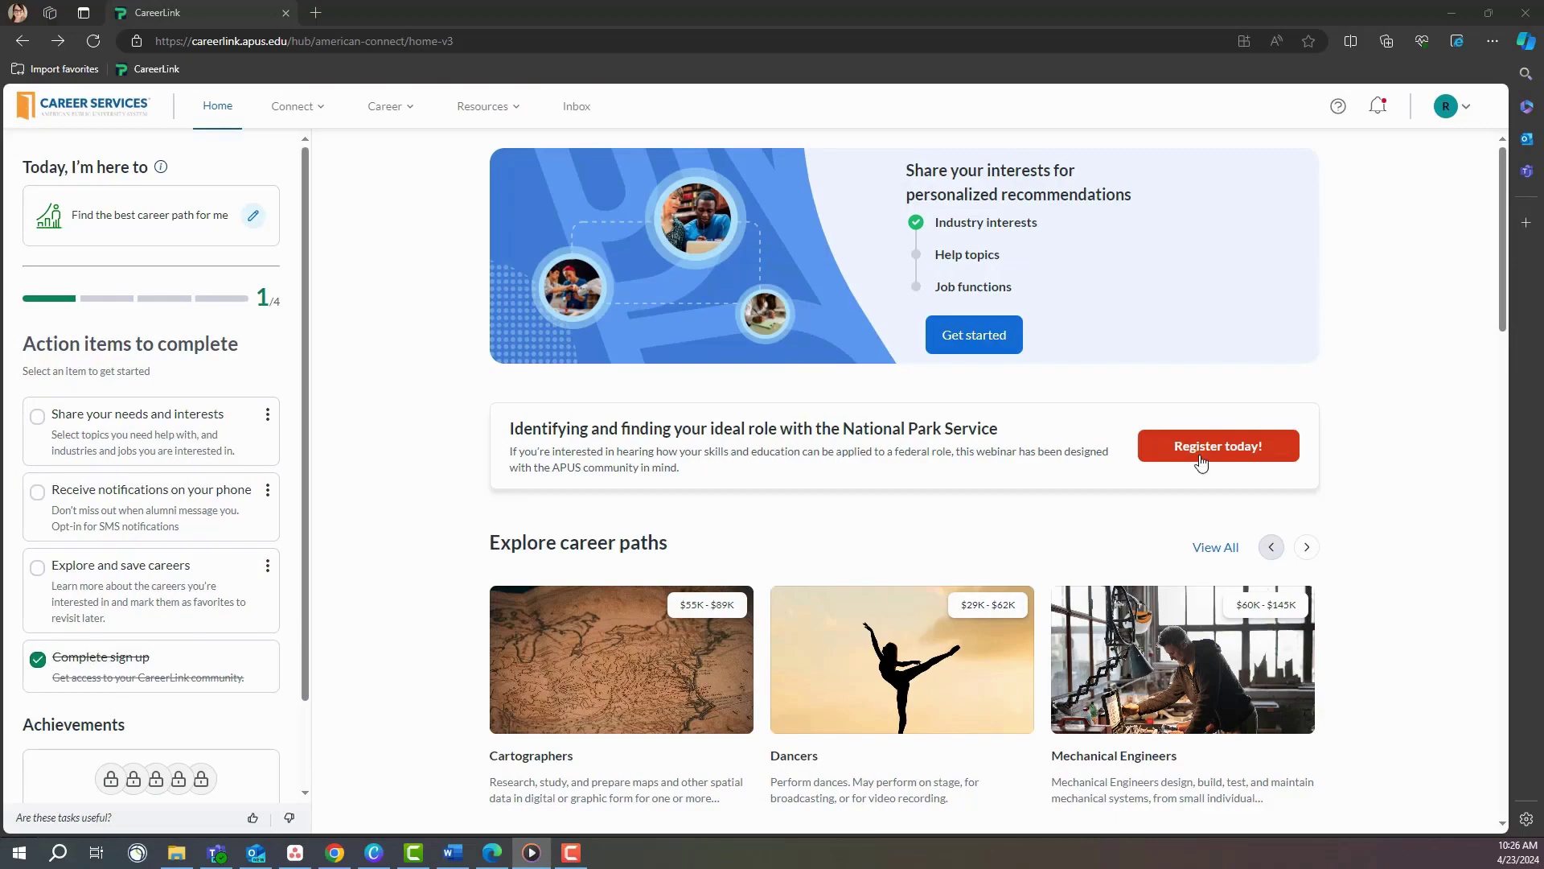
Open My Preferences and switch to Account settings showing email, password and linked accounts
{"action": "left_click", "coordinate": [1462, 116]}
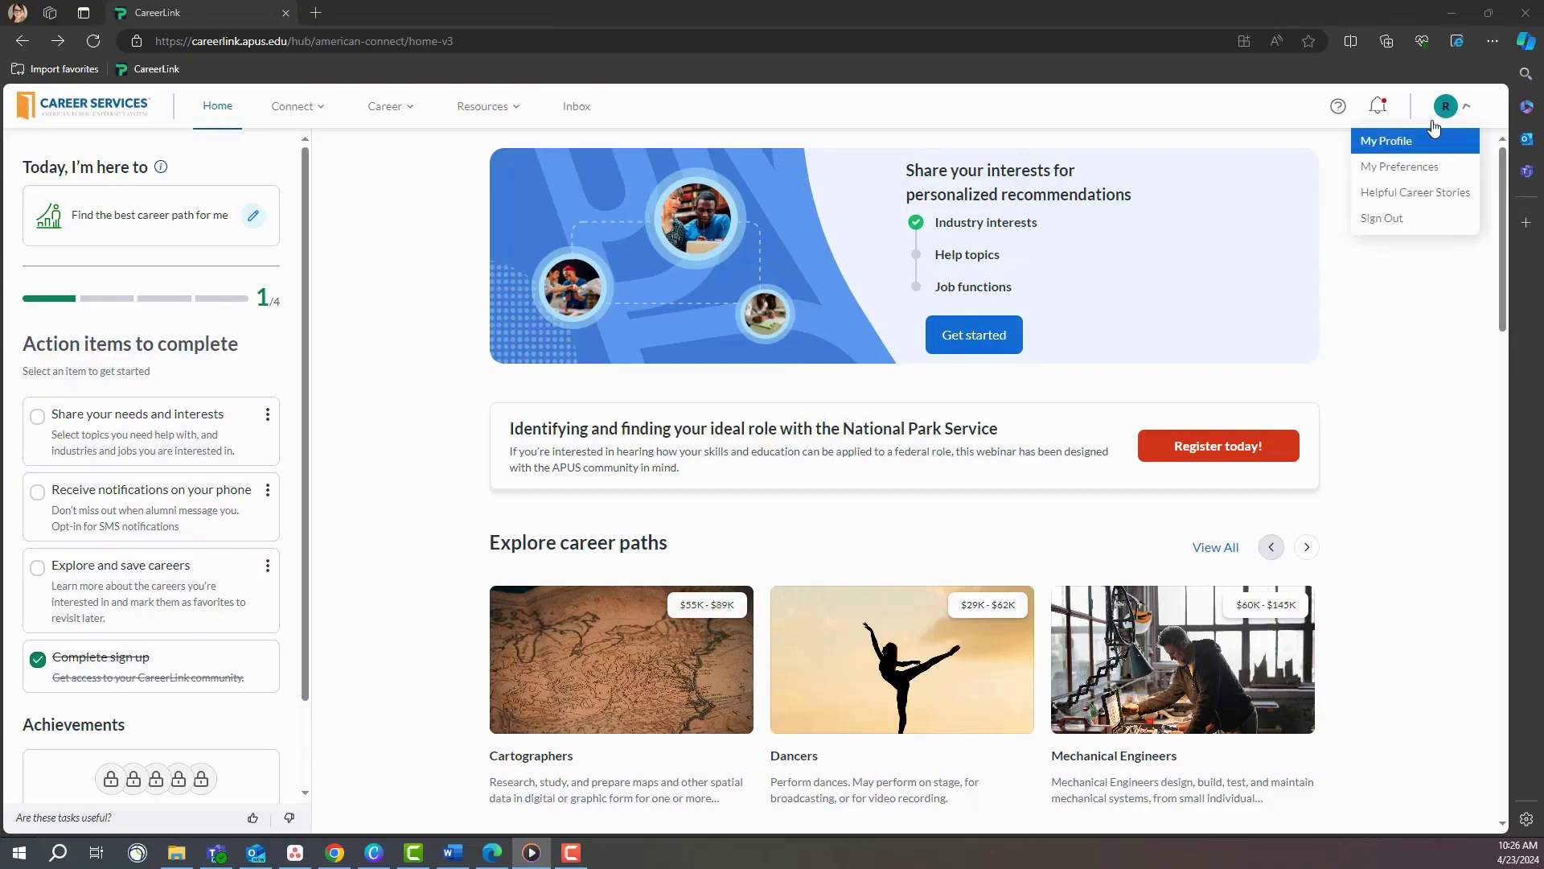
{"action": "left_click", "coordinate": [1394, 168]}
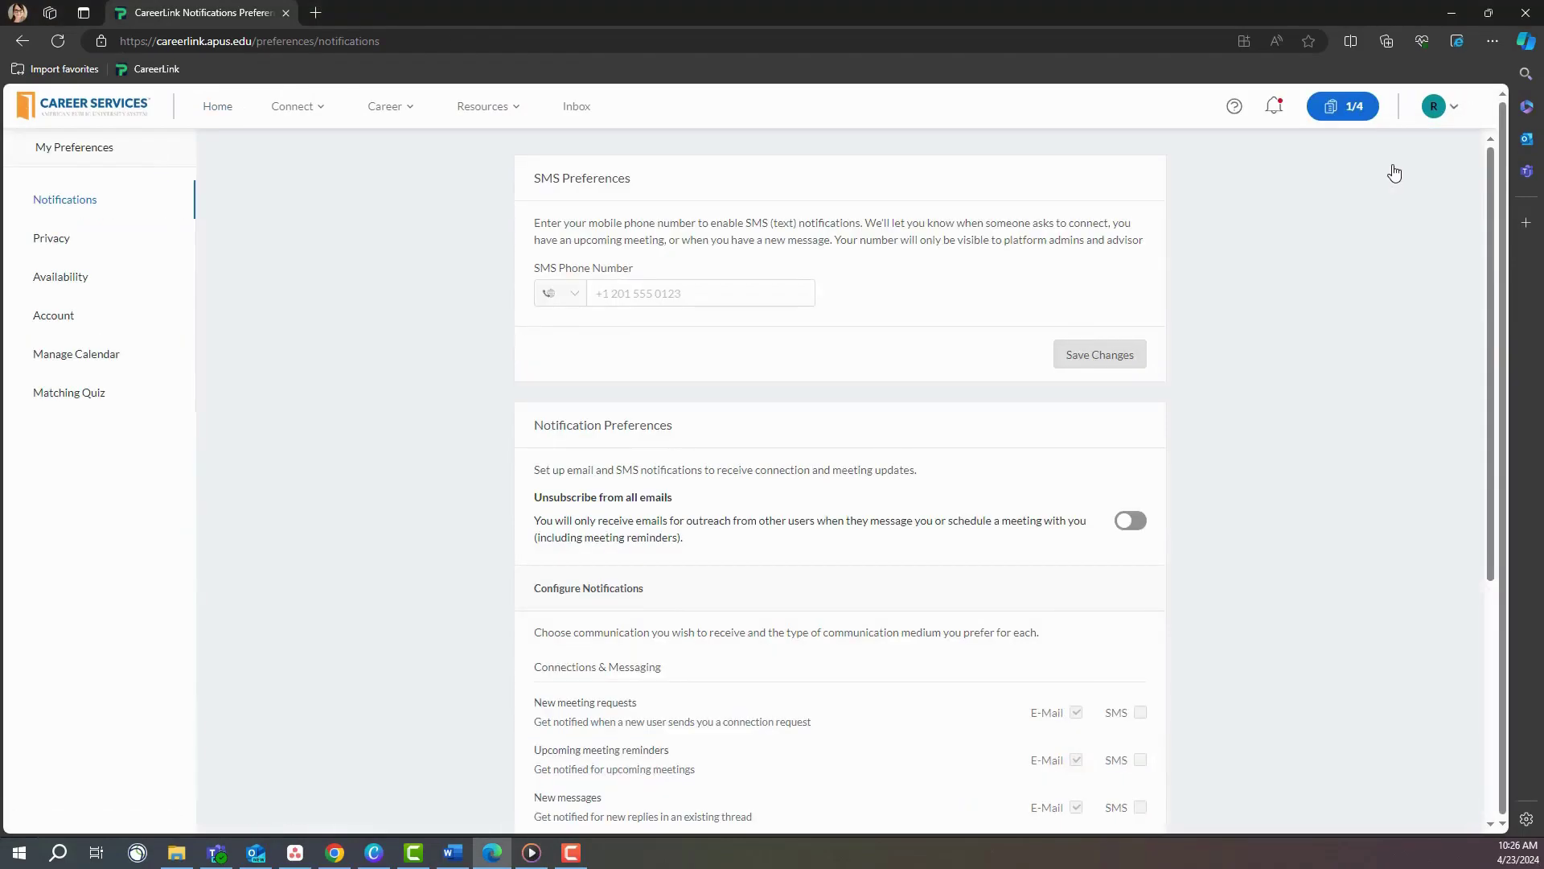
{"action": "left_click", "coordinate": [85, 318]}
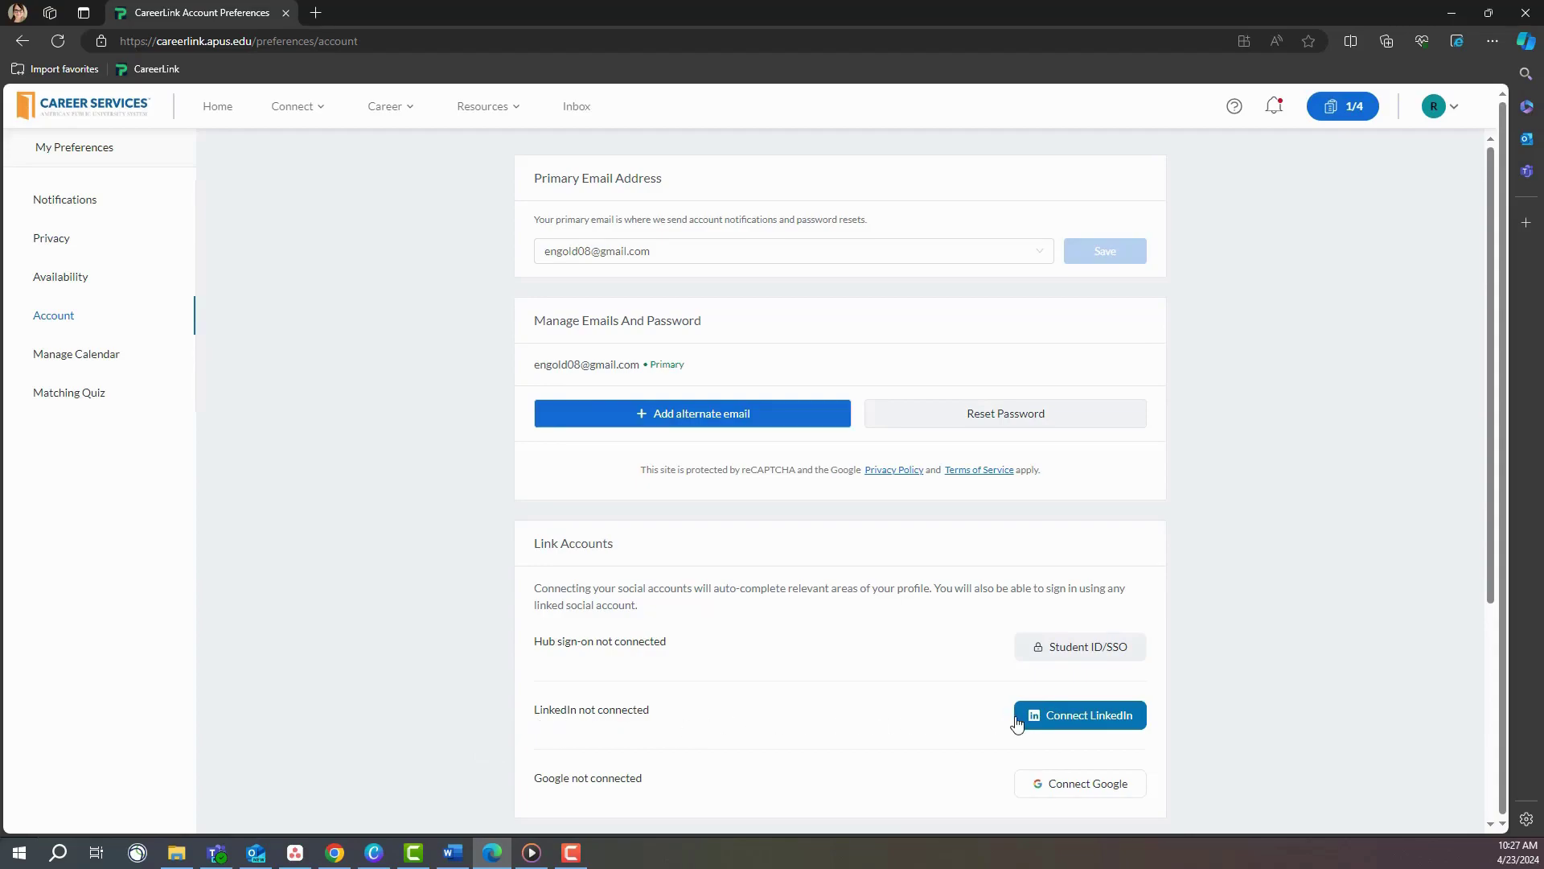
{"action": "left_click", "coordinate": [1434, 107]}
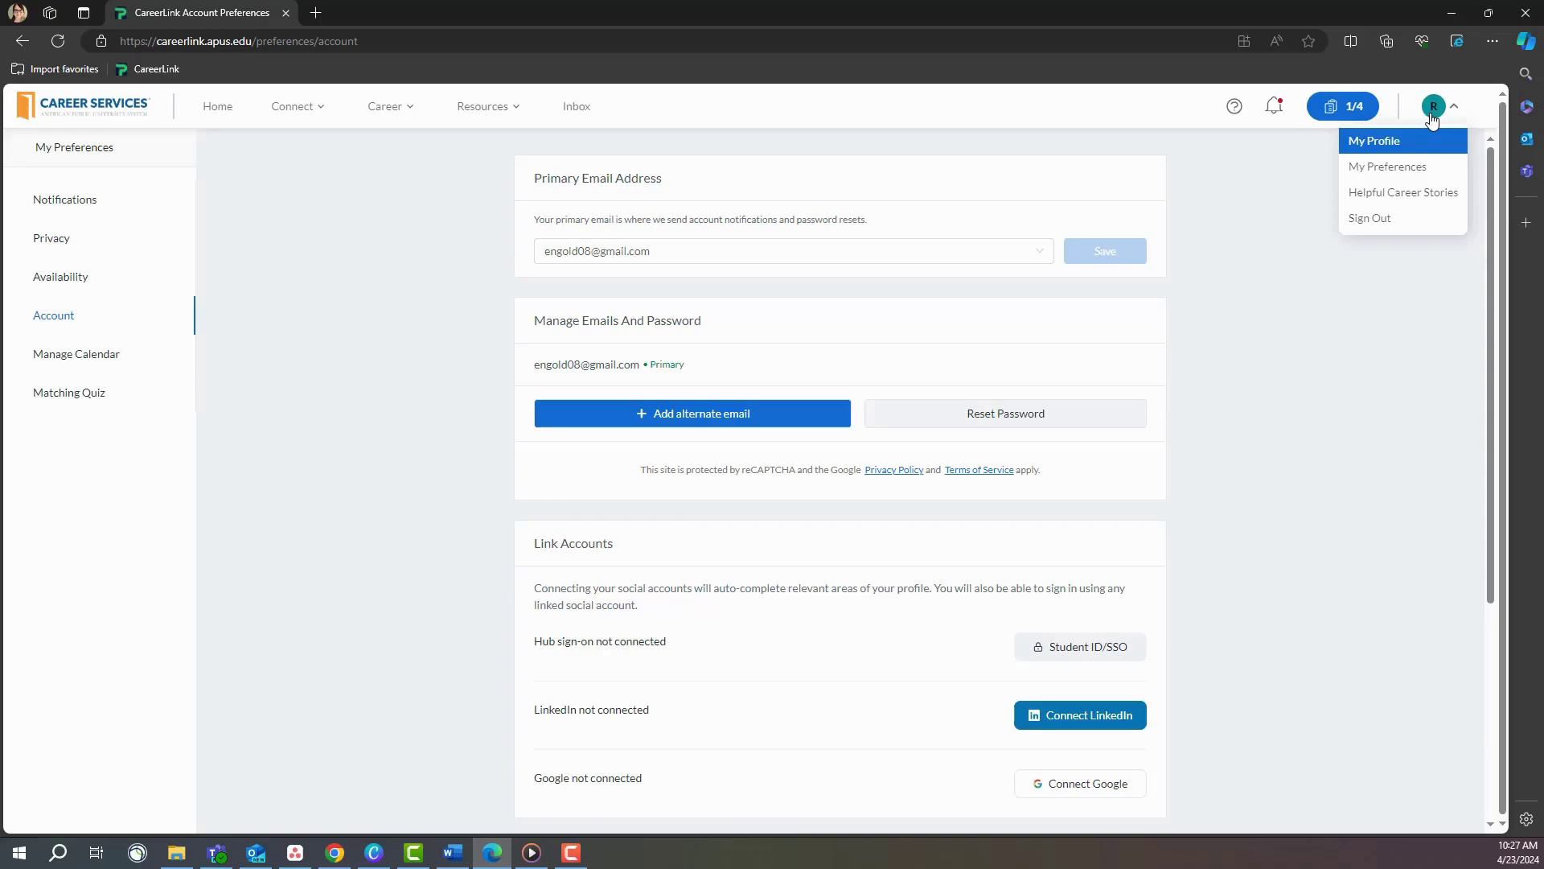
{"action": "left_click", "coordinate": [1267, 279]}
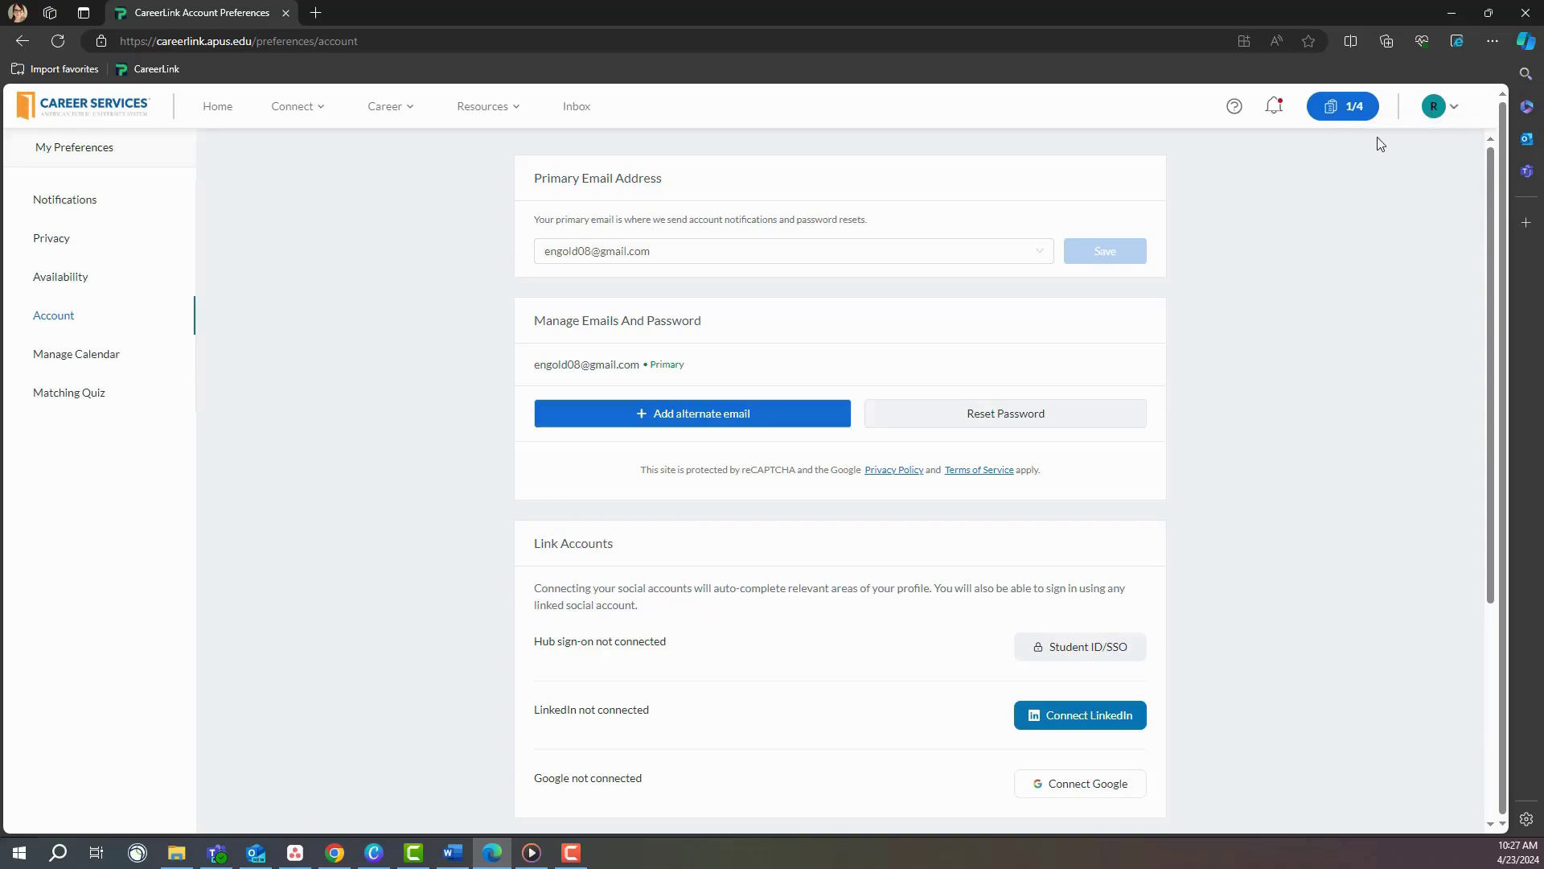
Review the Matching Quiz preferences (Construction industry), then the Notifications preferences
{"action": "left_click", "coordinate": [1435, 113]}
{"action": "left_click", "coordinate": [1387, 166]}
{"action": "left_click", "coordinate": [74, 398]}
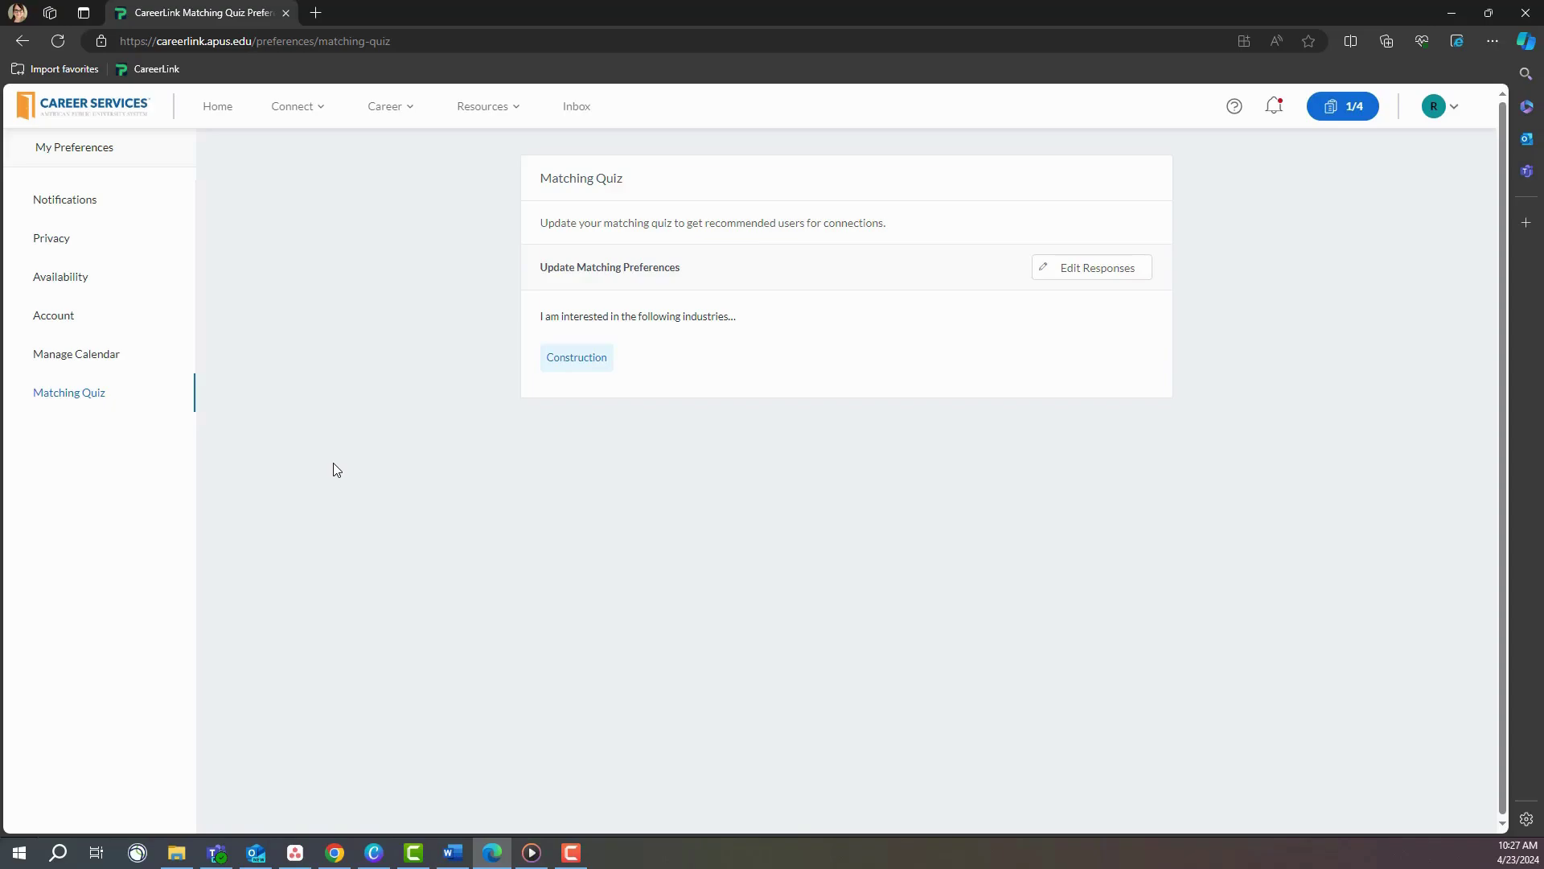
{"action": "left_click", "coordinate": [87, 201]}
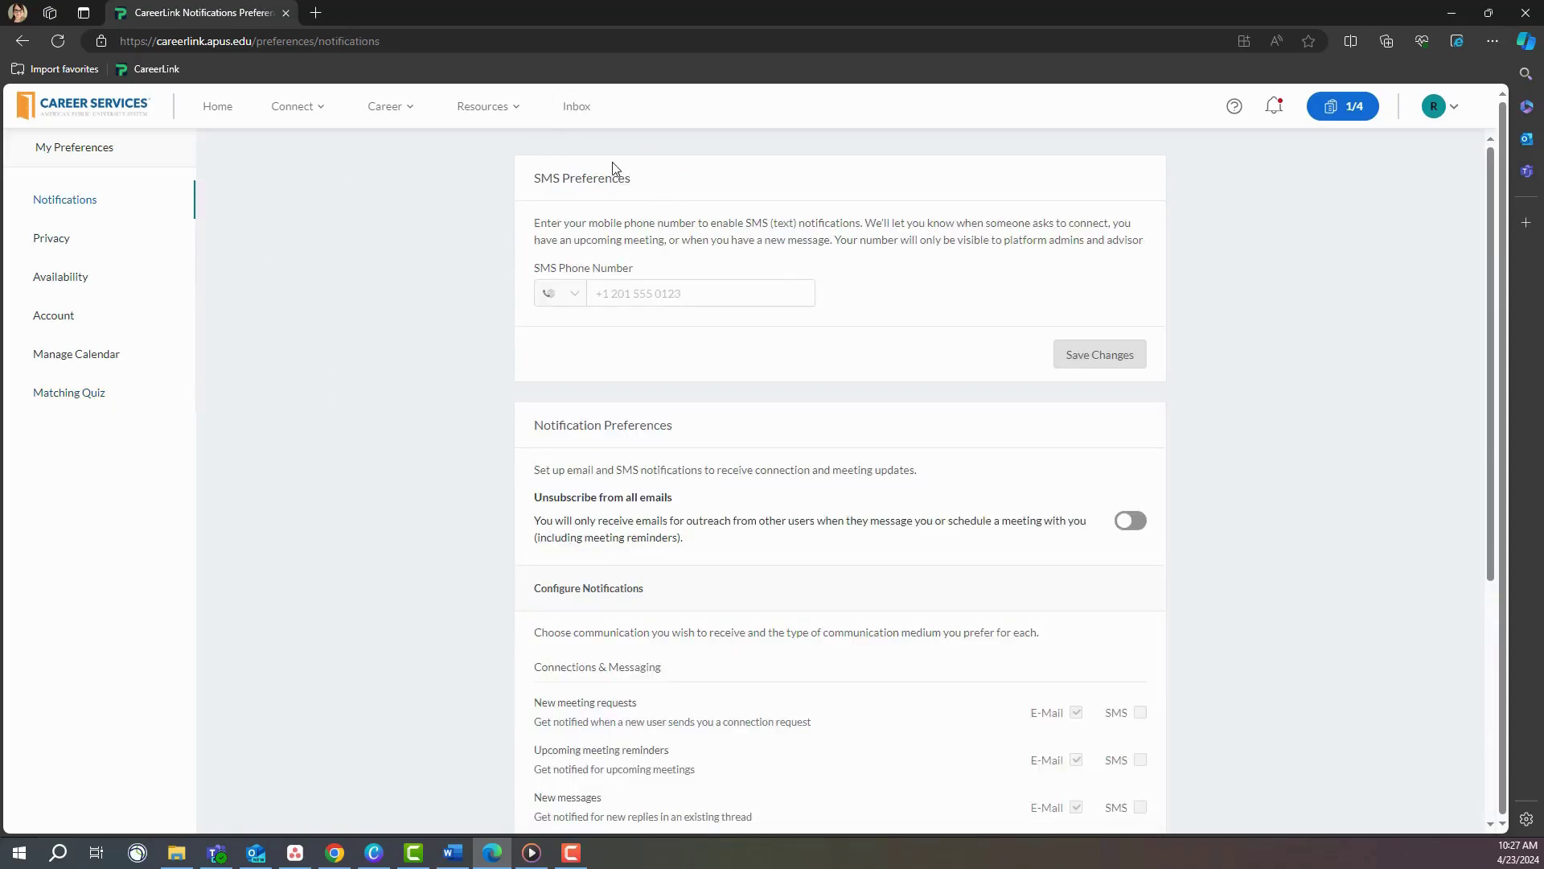
Open the Jobs listing from the Career menu
{"action": "left_click", "coordinate": [389, 116]}
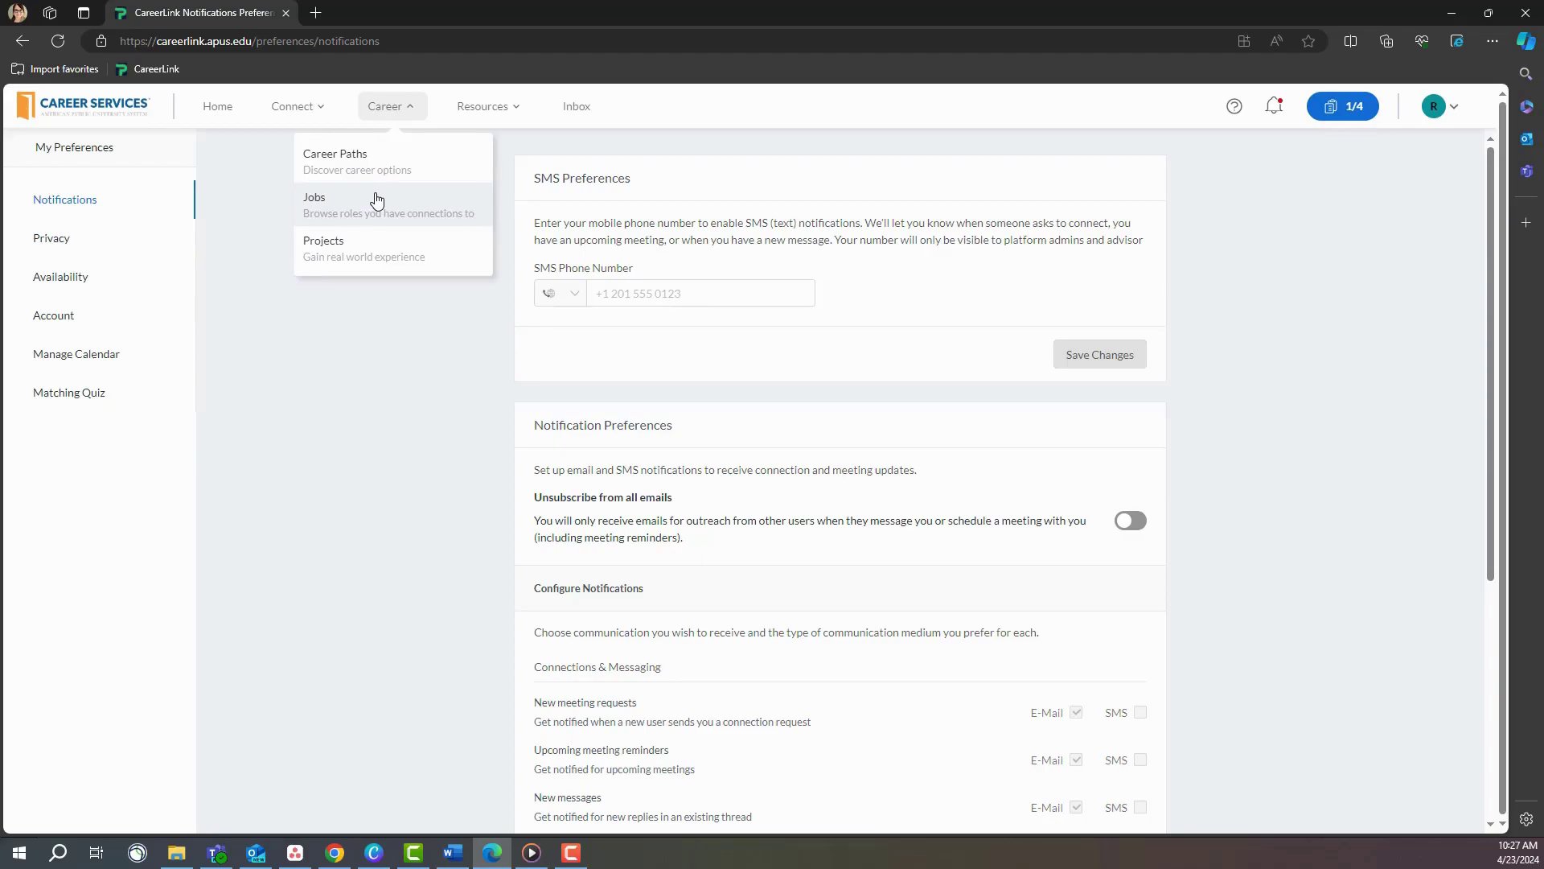
{"action": "left_click", "coordinate": [376, 200]}
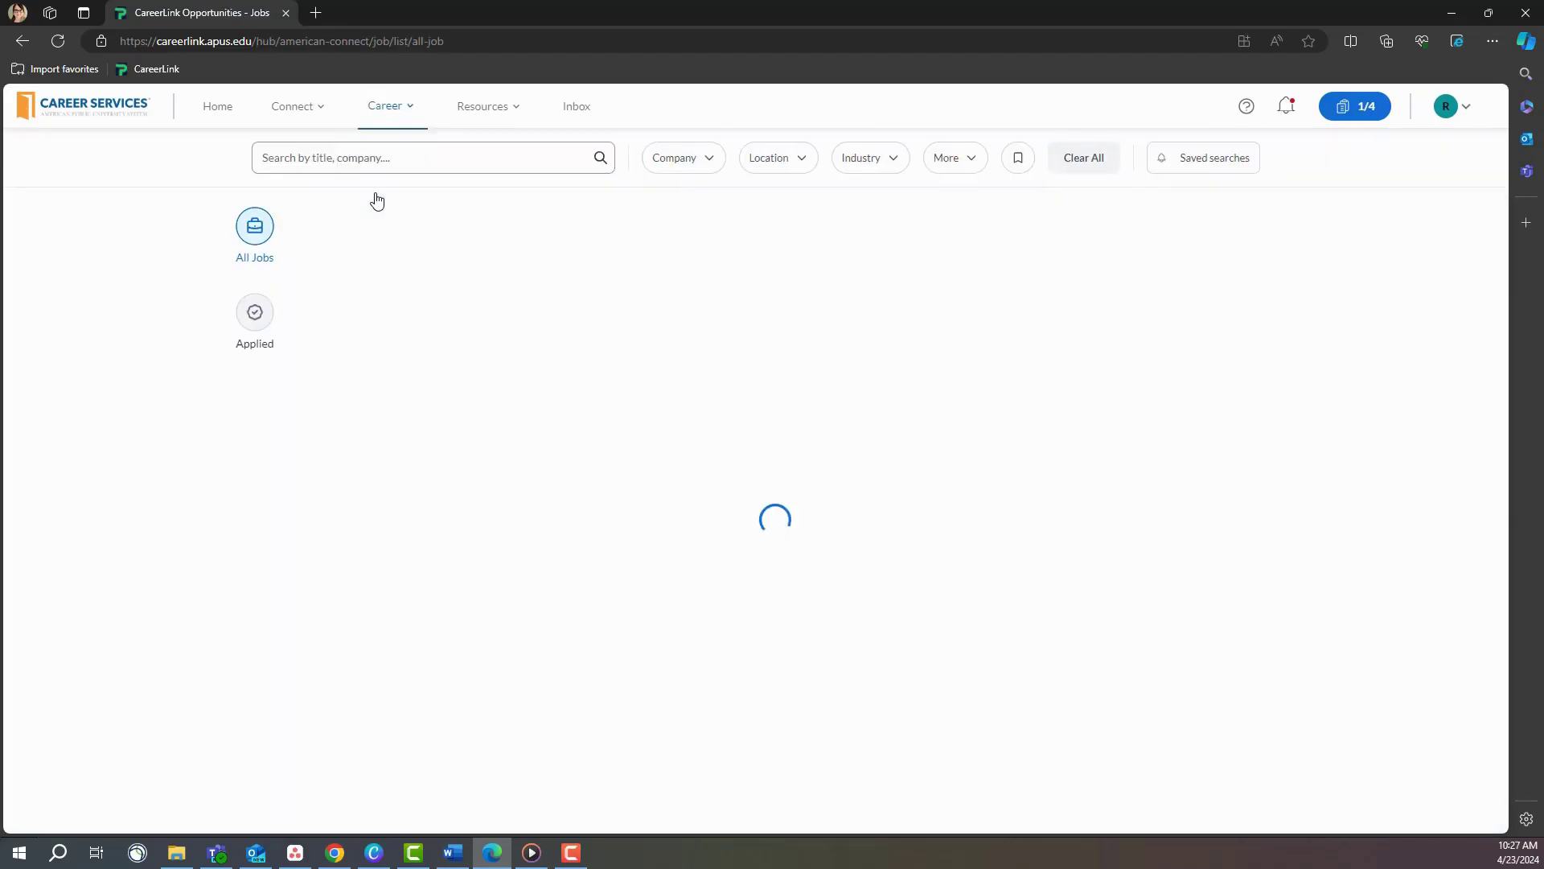